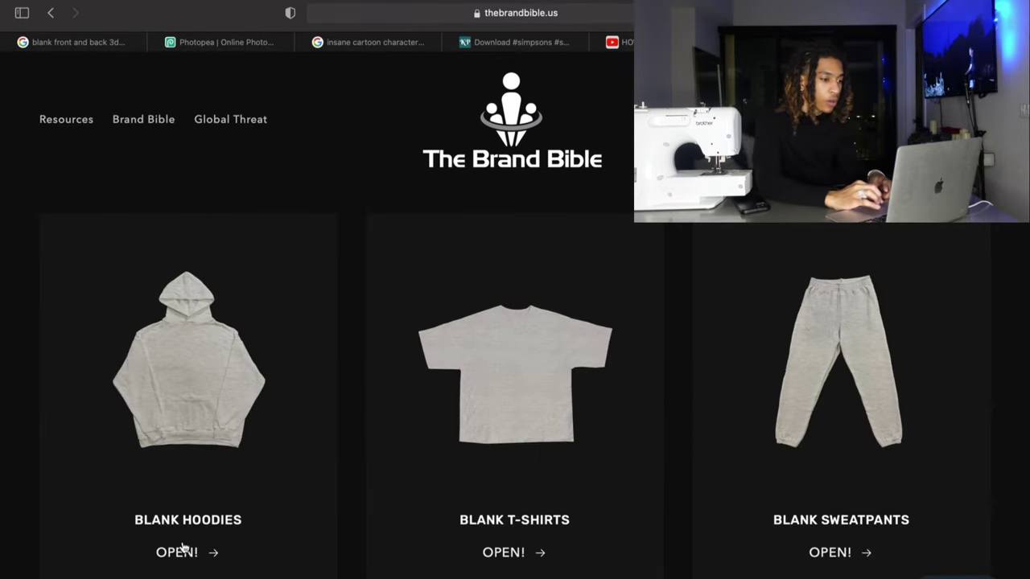
Open the Blank Hoodies folder from The Brand Bible page and look through its hoodie images down to the black full-zip ones.
left_click(189, 553)
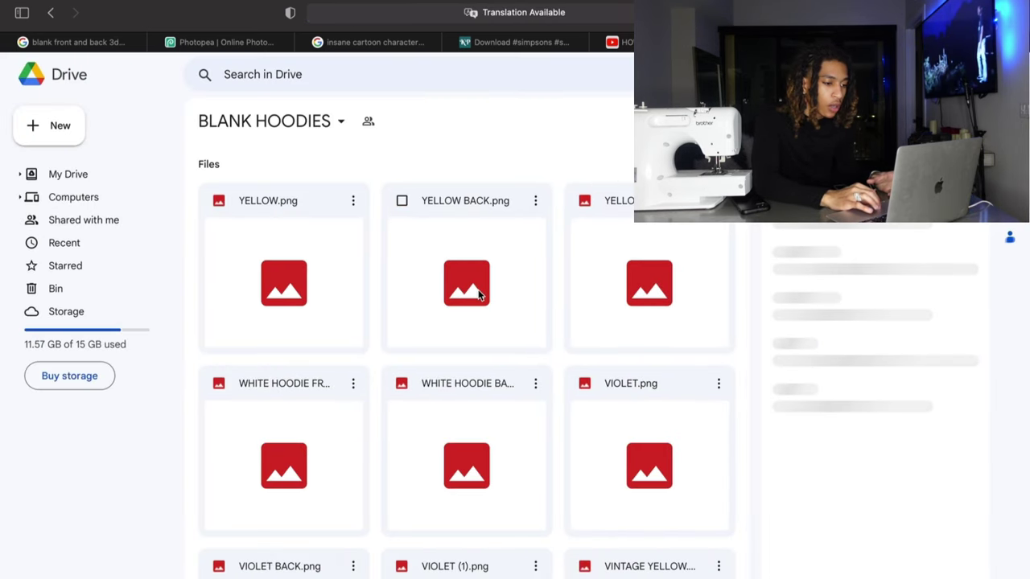
scroll(478, 296, "down", 8)
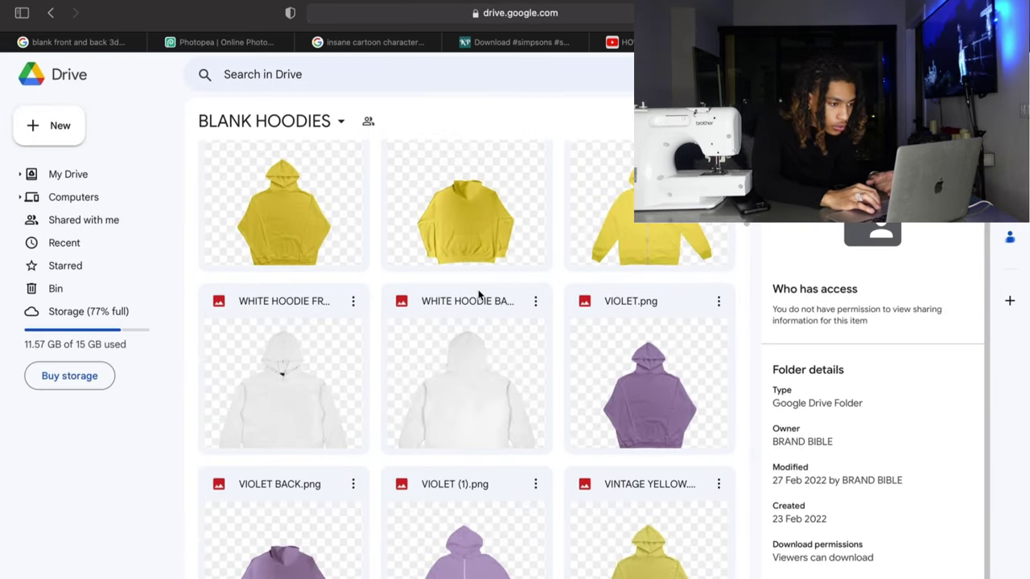
scroll(478, 295, "down", 12)
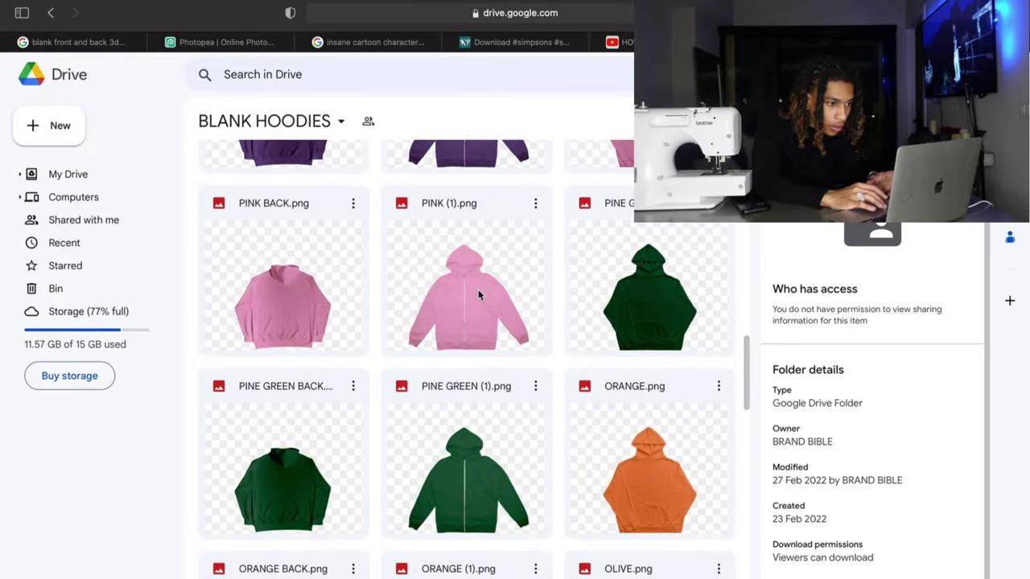
scroll(478, 296, "down", 12)
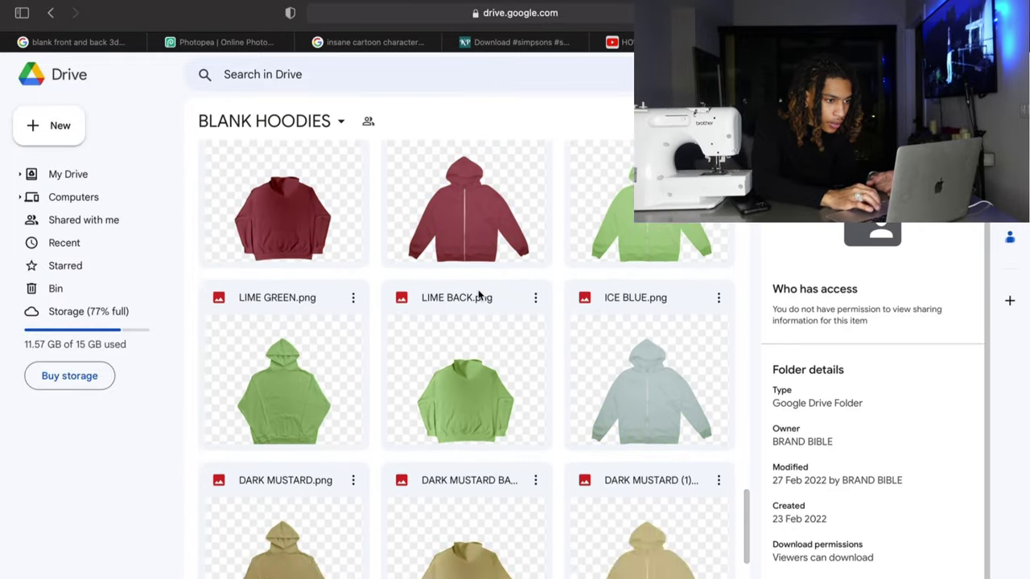
scroll(478, 295, "down", 2)
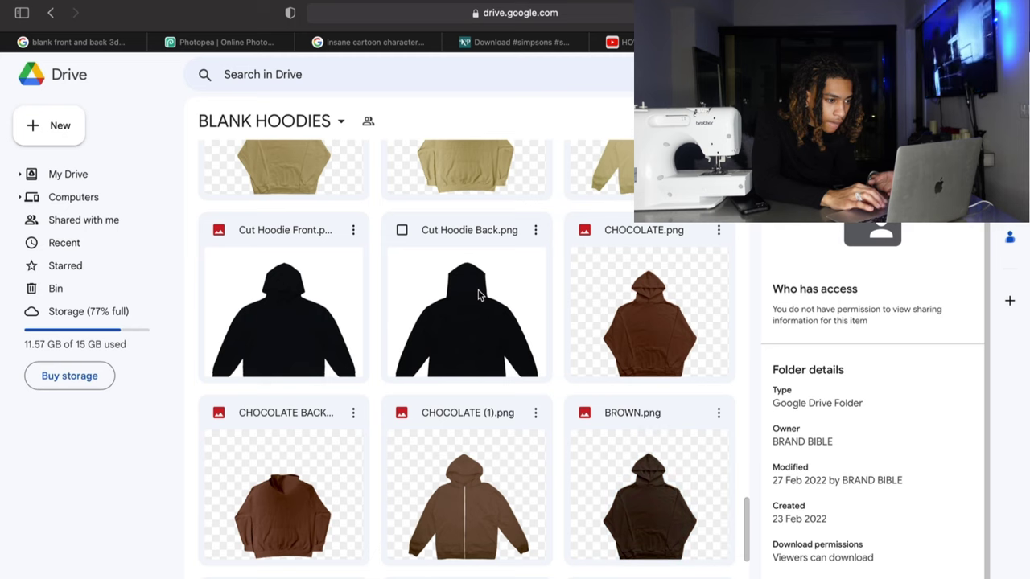
scroll(478, 296, "down", 3)
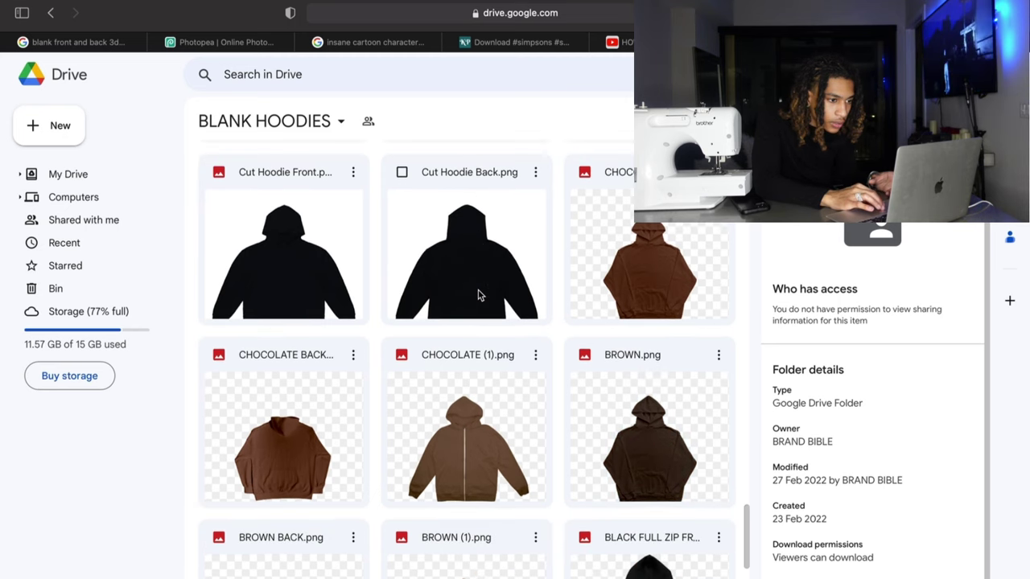
scroll(478, 295, "down", 5)
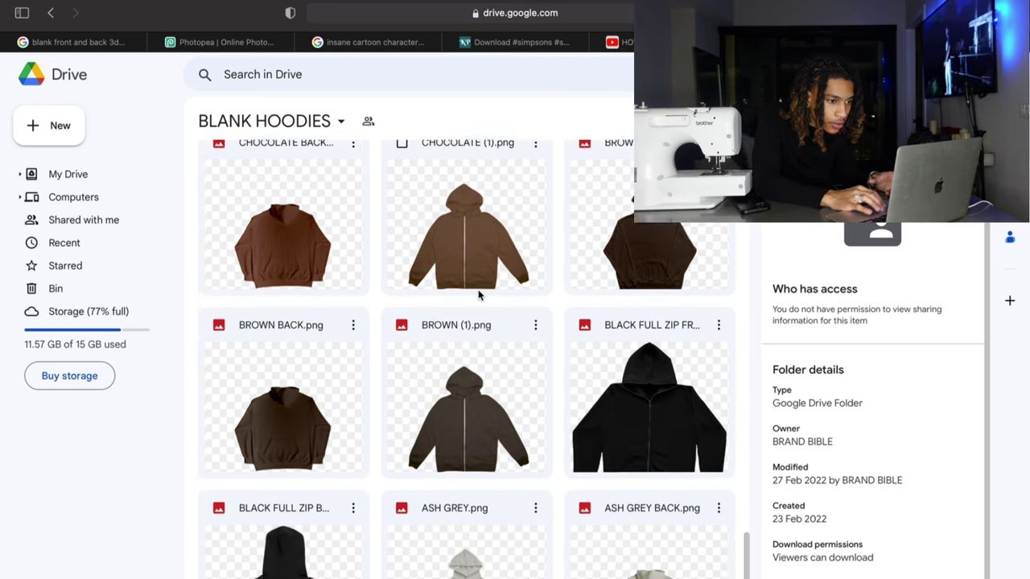
scroll(478, 292, "up", 1)
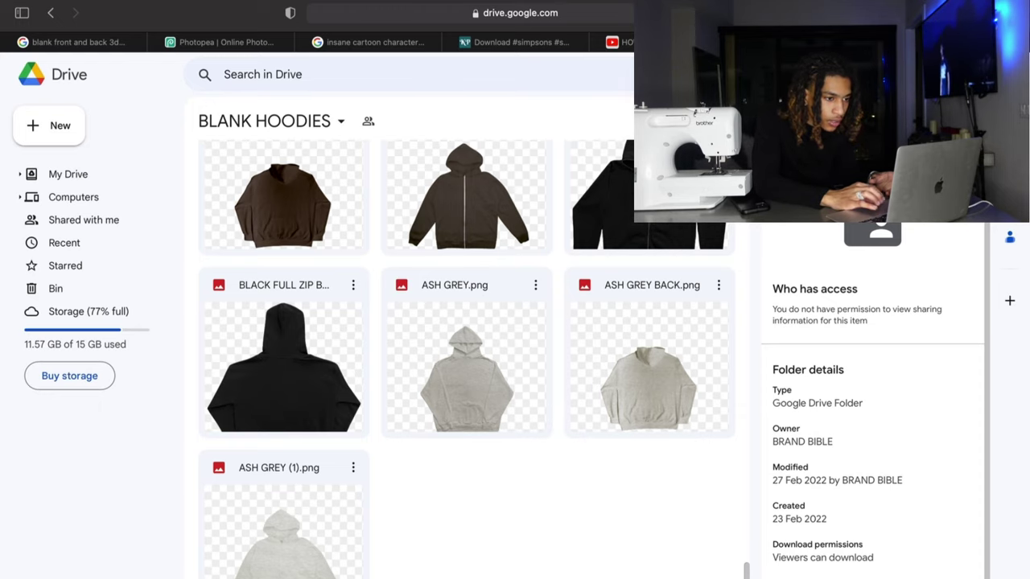
Preview BLACK FULL ZIP FRONT.png from the Blank Hoodies folder, and return to the file list.
double_click(599, 201)
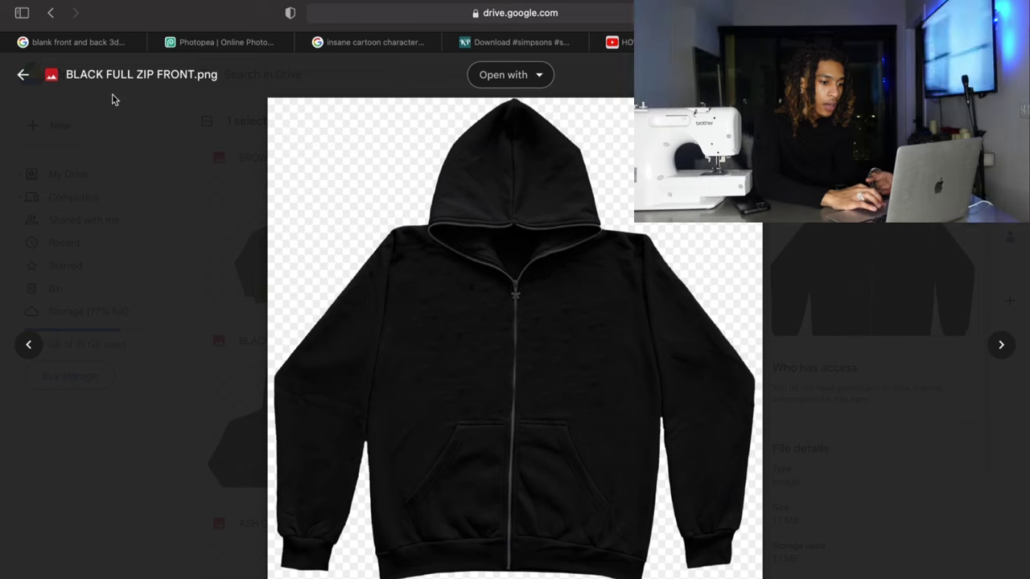
left_click(23, 74)
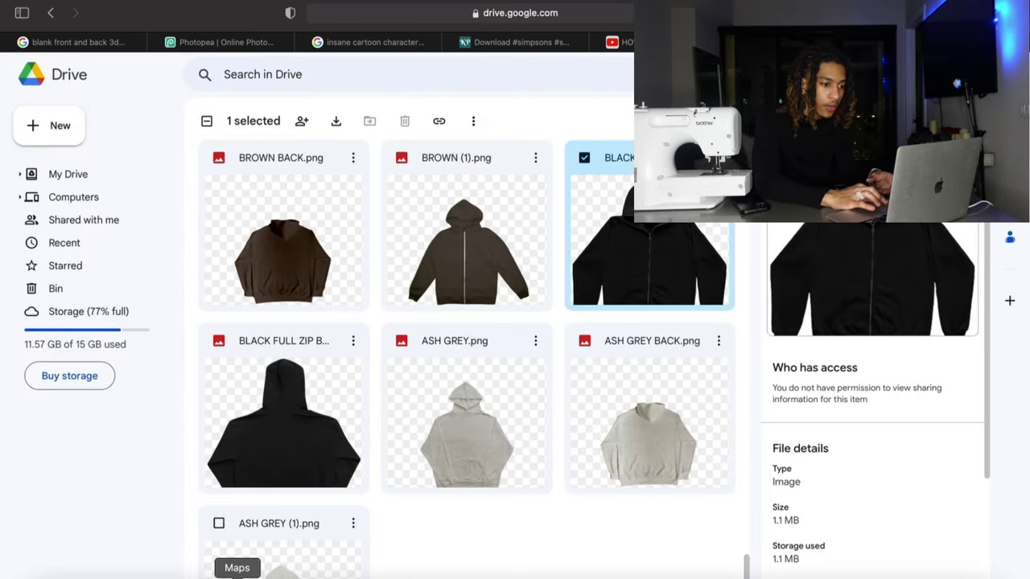
scroll(241, 555, "left", 2)
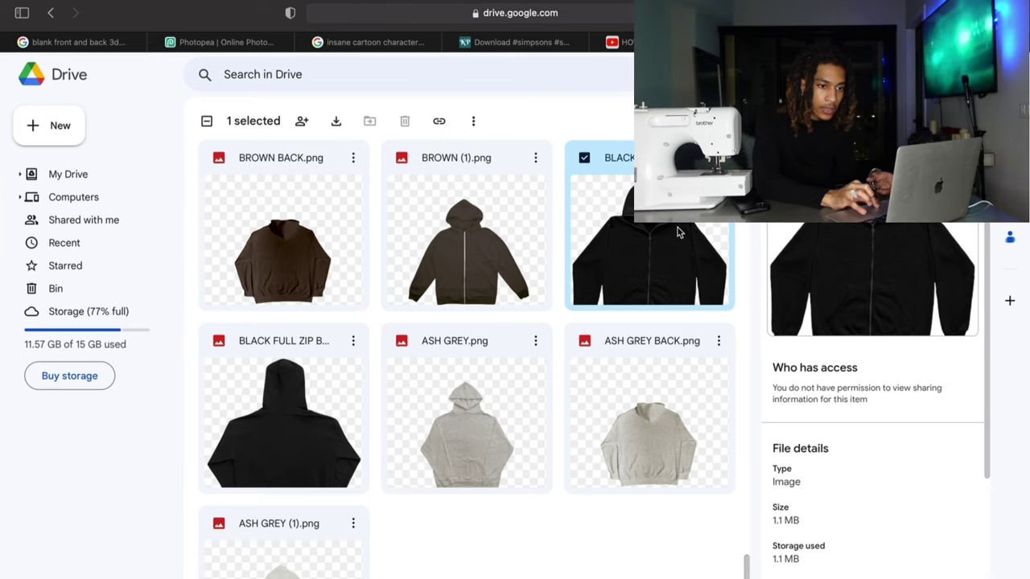
double_click(677, 232)
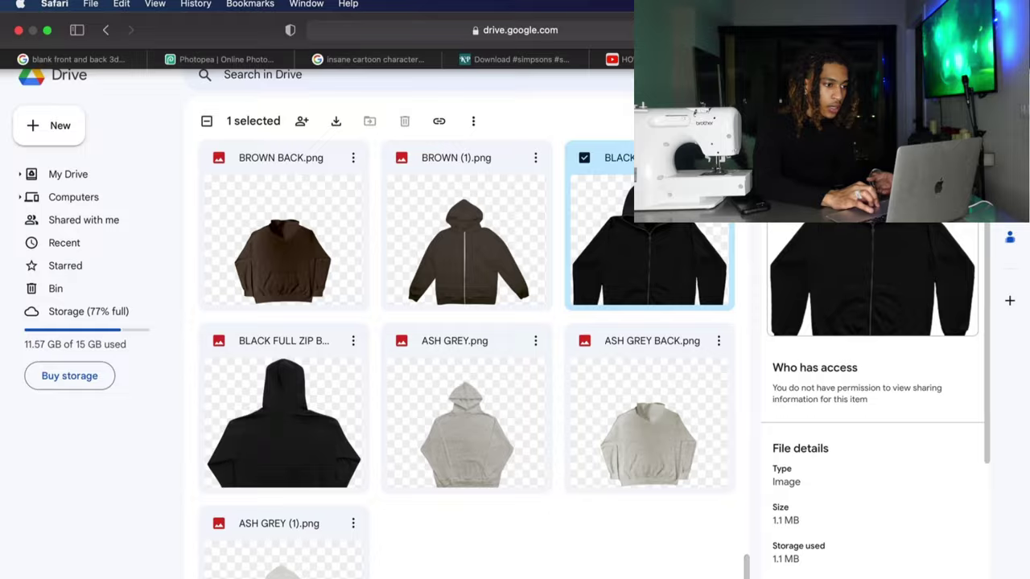
Switch to the Photopea tab with the blank white project and open Black.png from the Downloads folder.
key("super+shift+backslash")
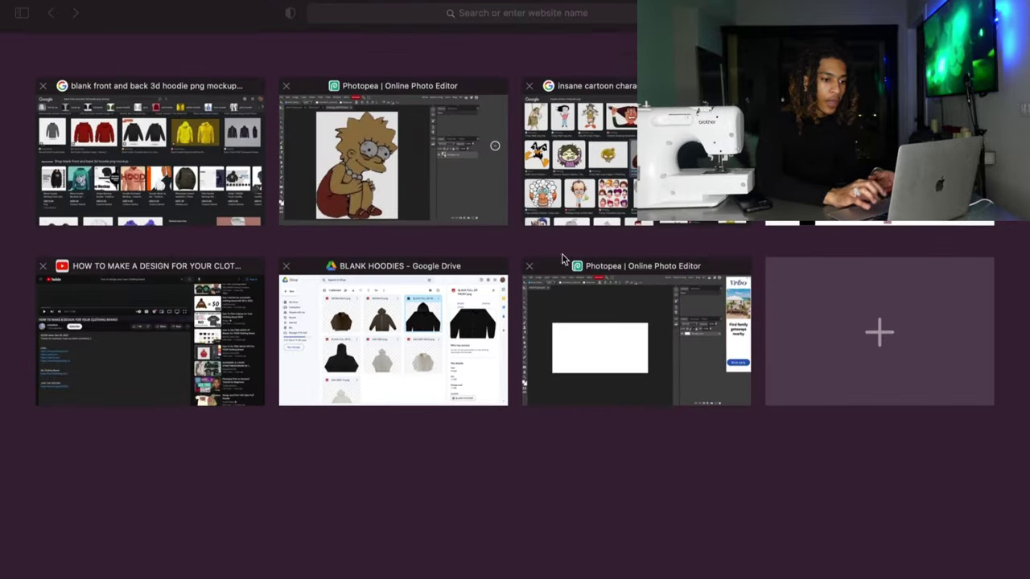
left_click(620, 299)
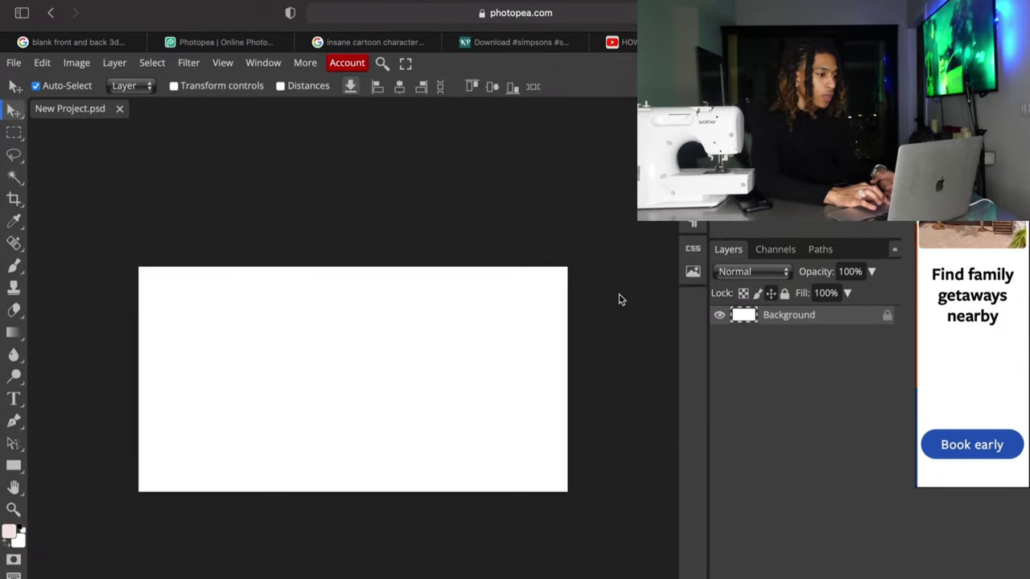
left_click(13, 62)
left_click(32, 107)
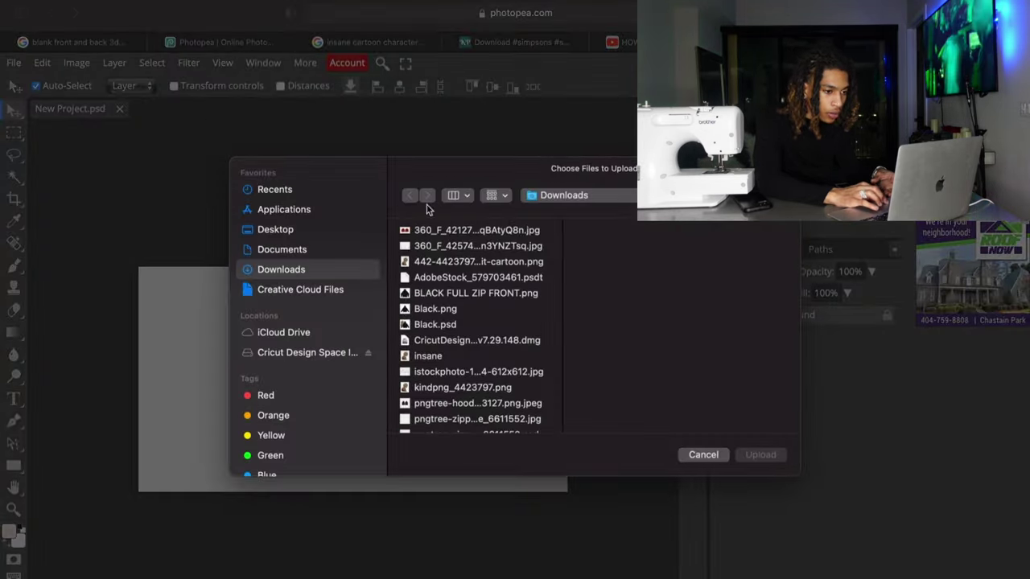
scroll(438, 293, "down", 1)
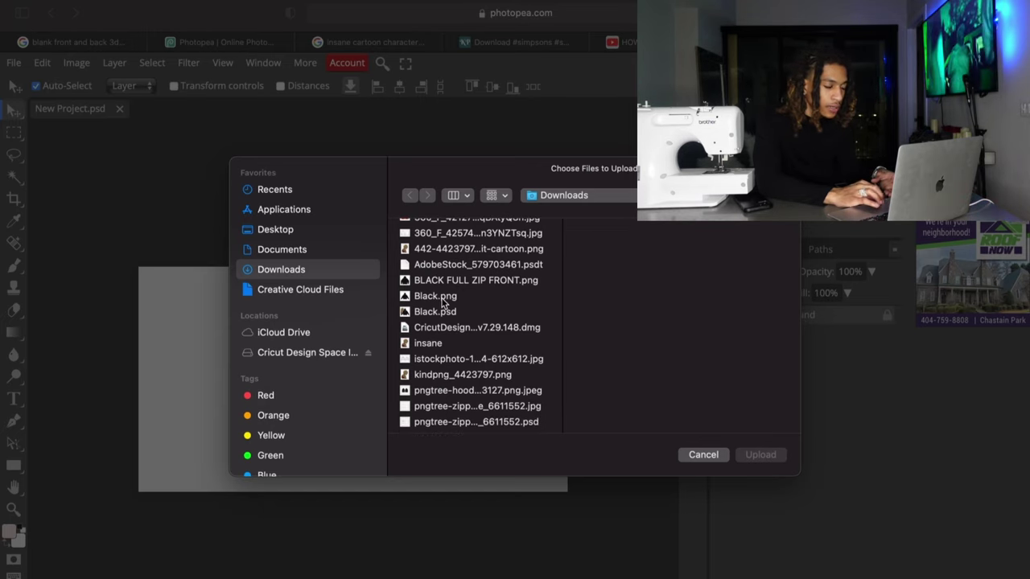
left_click(441, 298)
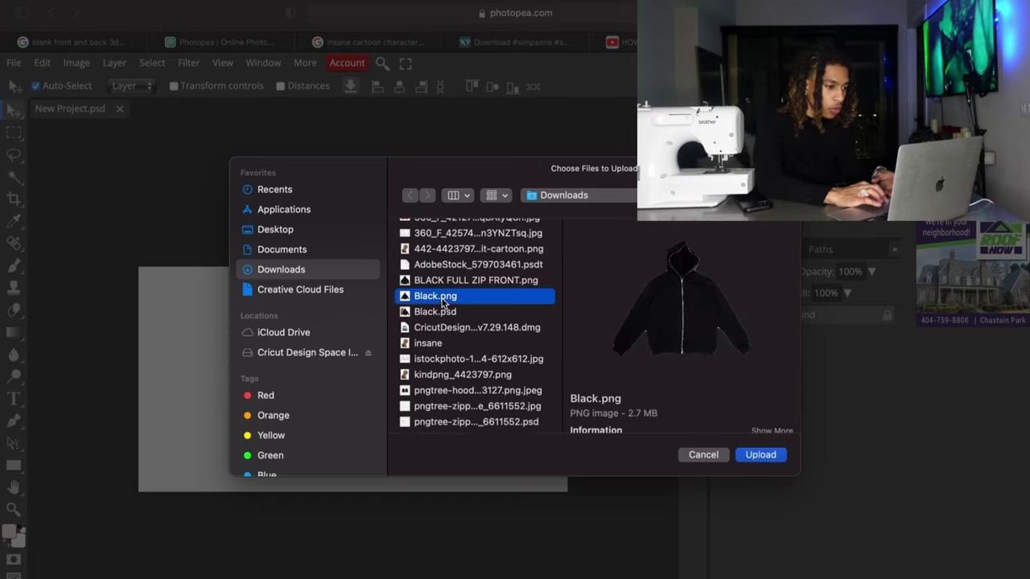
left_click(749, 459)
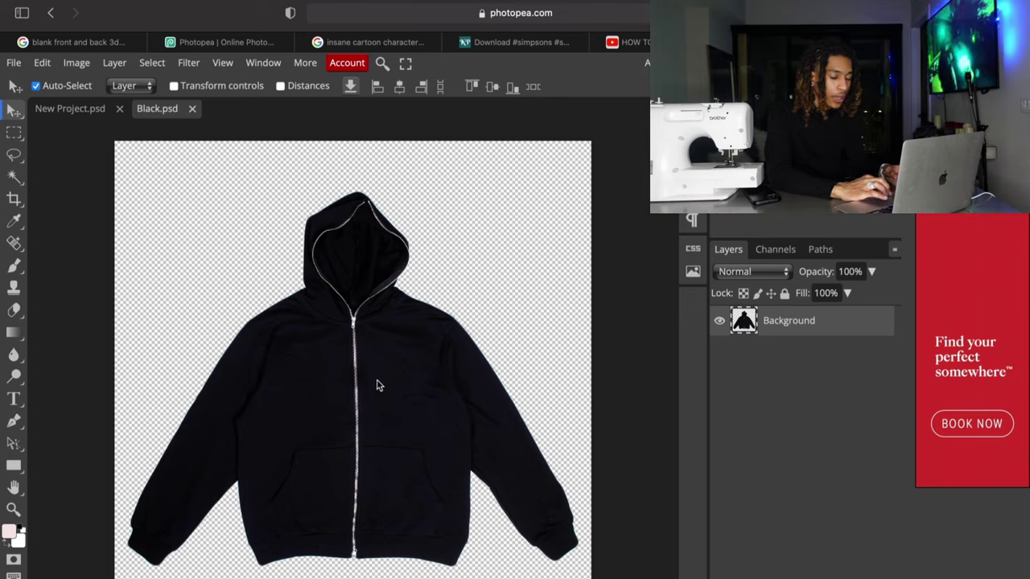
Switch to the KindPNG tab and load dafont.com in its place.
mouse_move(378, 1)
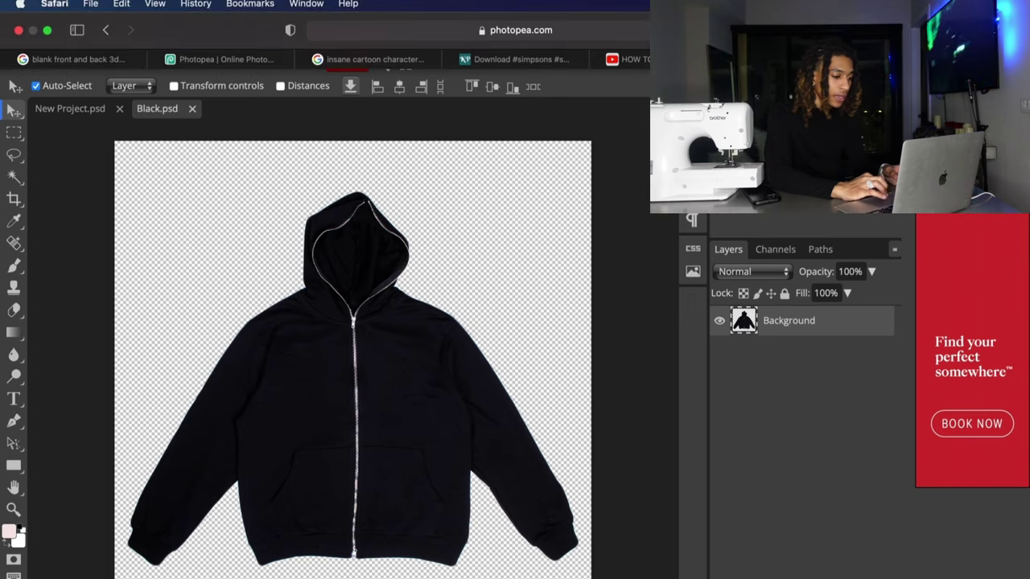
key("super+shift+backslash")
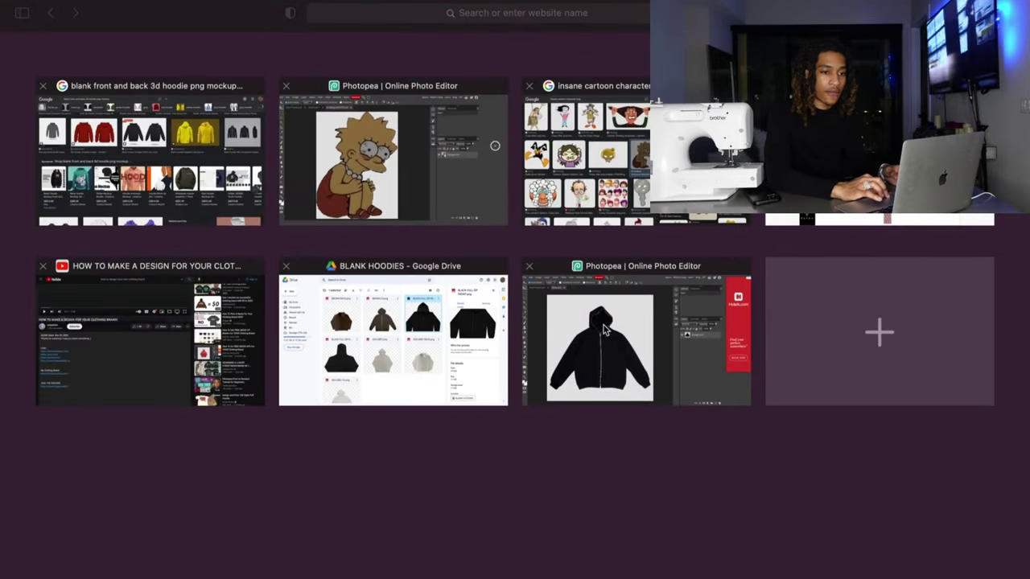
left_click(881, 219)
left_click(432, 14)
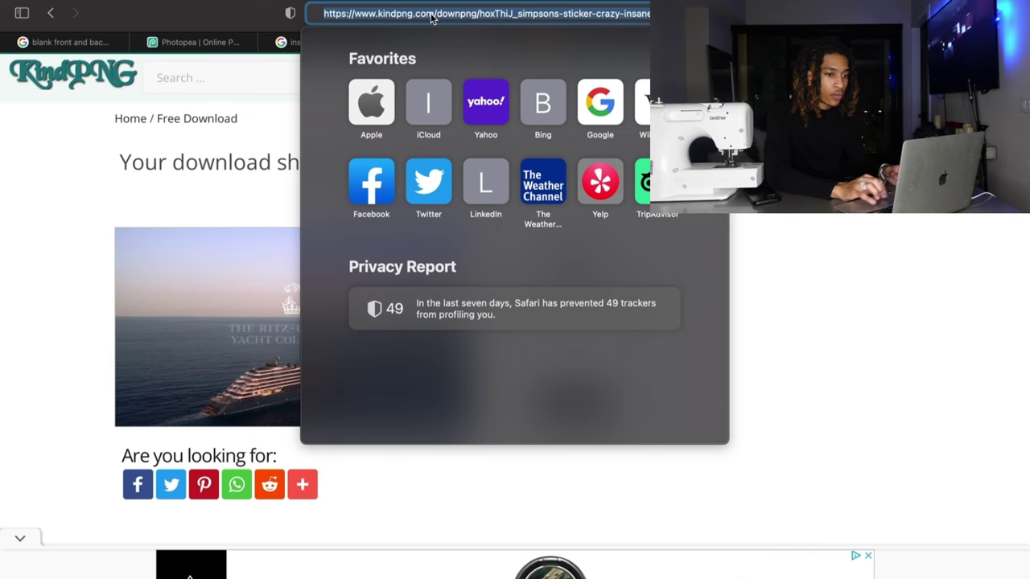
key("BackSpace")
type("dafont.com")
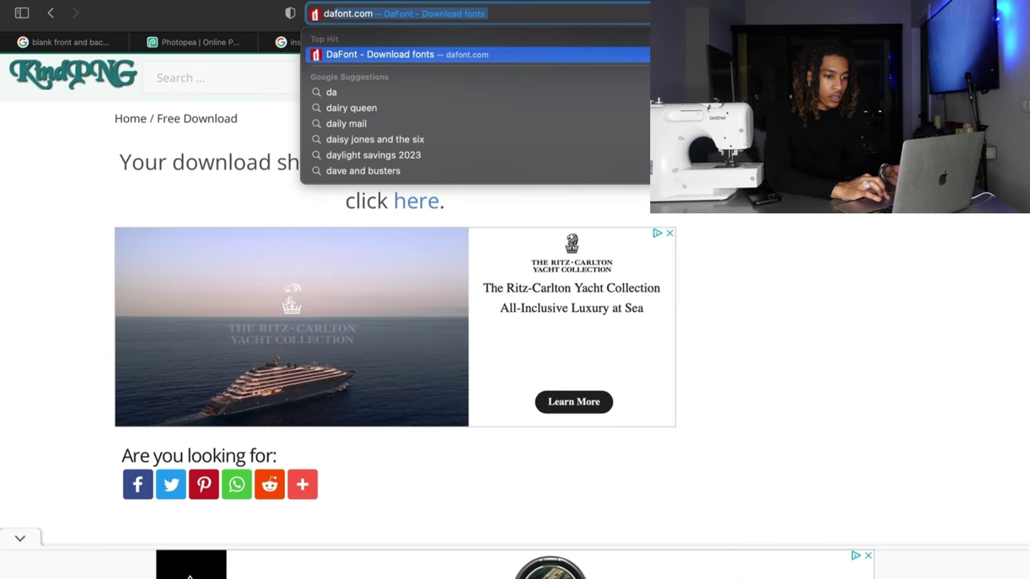
key("Return")
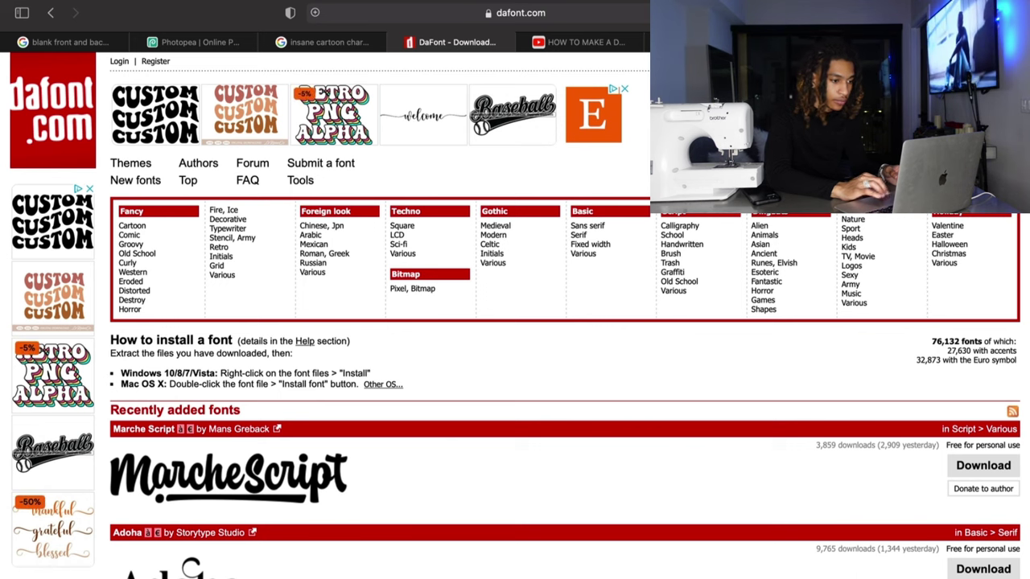
Browse the Fancy > Cartoon font category on DaFont and download the Starborn font.
scroll(385, 368, "down", 3)
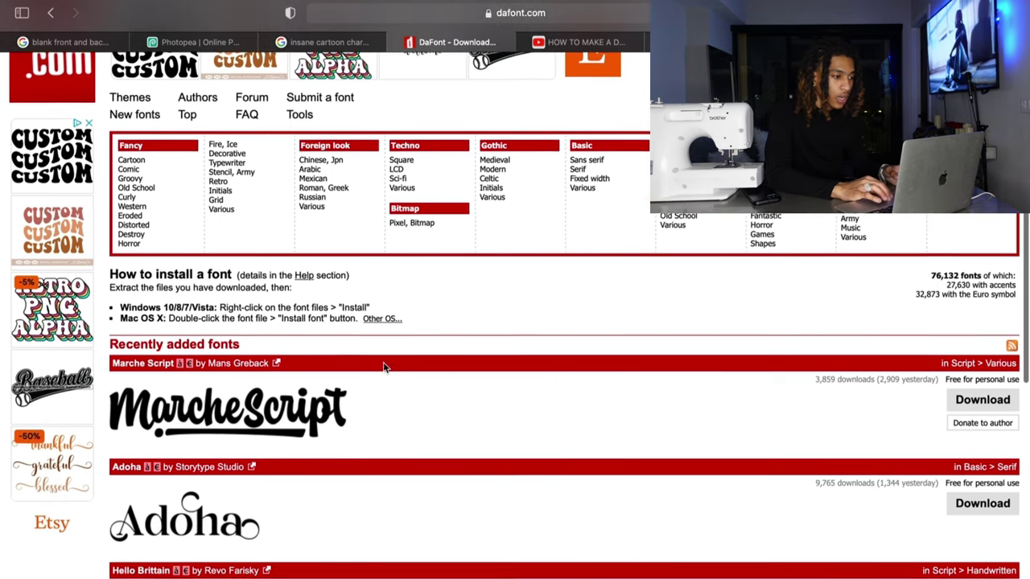
scroll(385, 367, "down", 2)
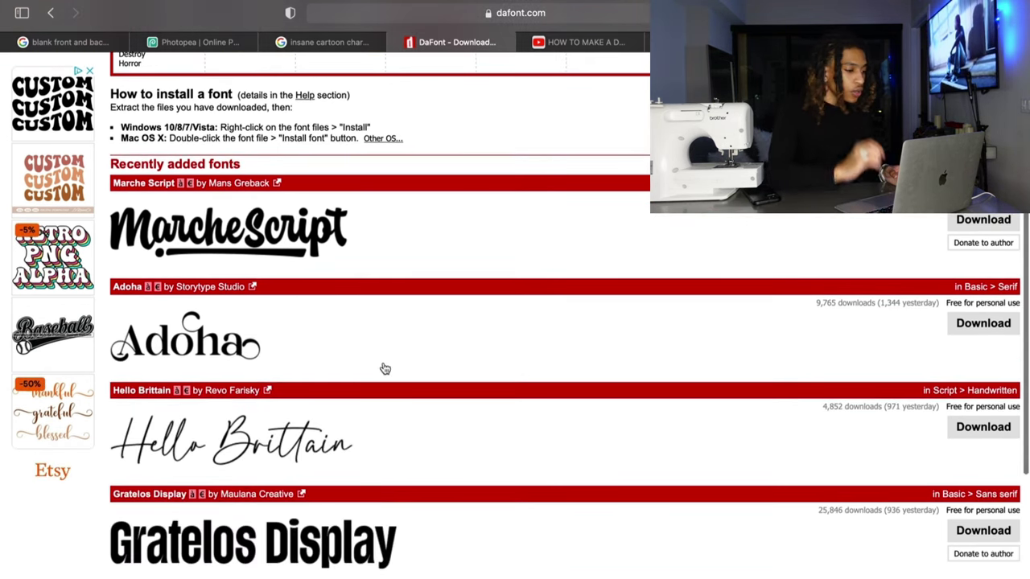
scroll(384, 368, "up", 4)
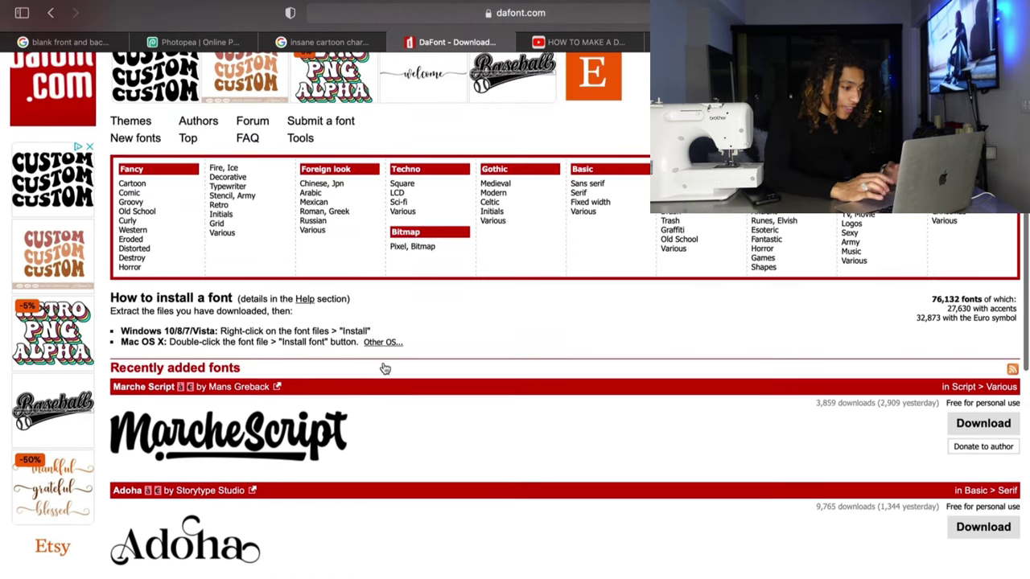
left_click(143, 186)
scroll(360, 368, "down", 10)
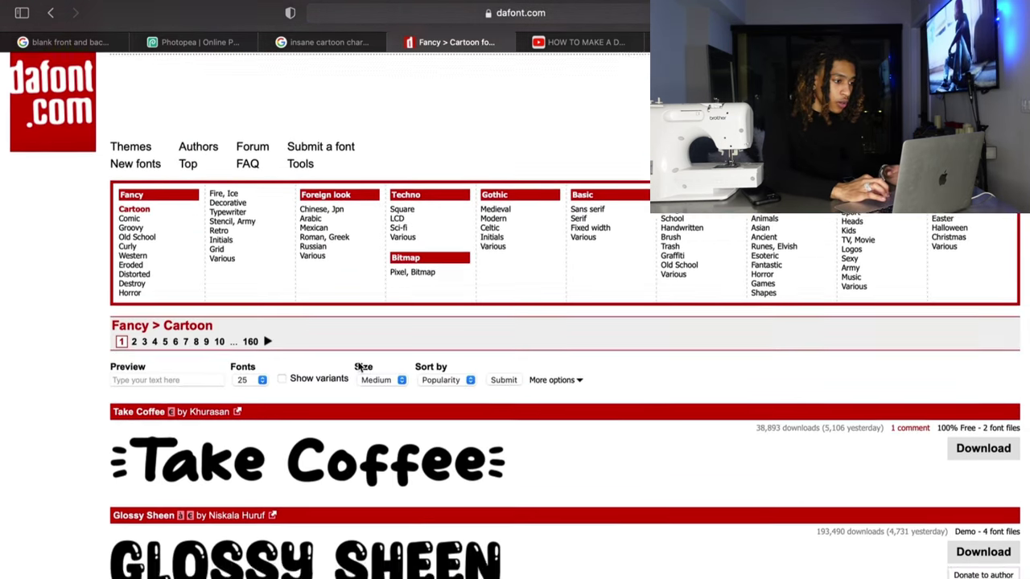
scroll(359, 367, "down", 10)
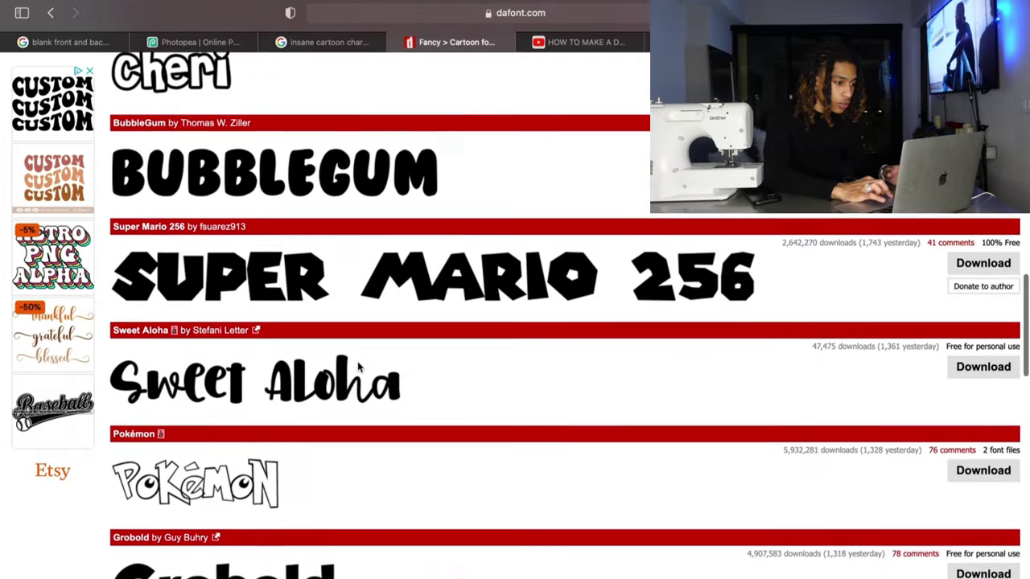
scroll(360, 368, "up", 15)
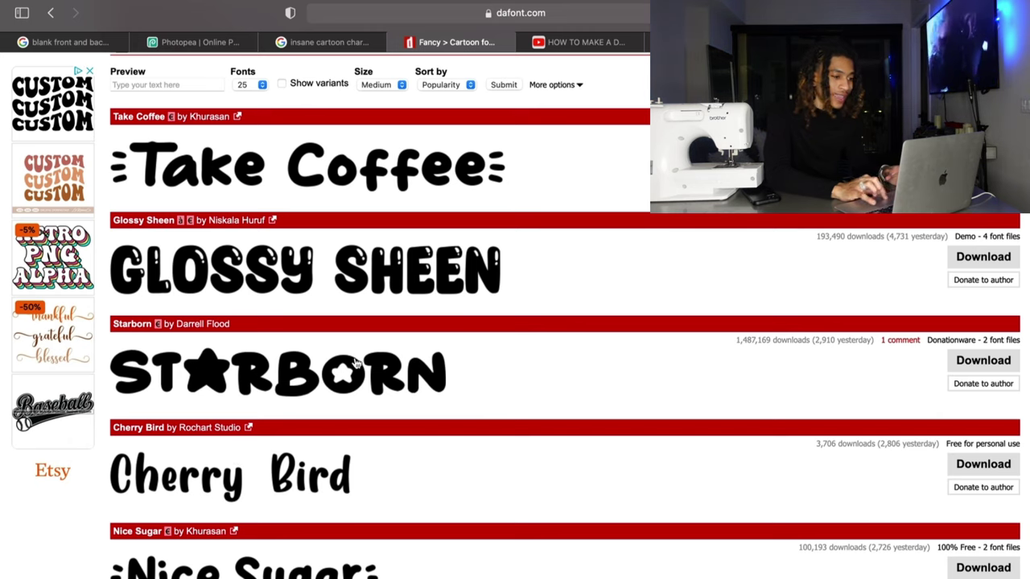
left_click(978, 362)
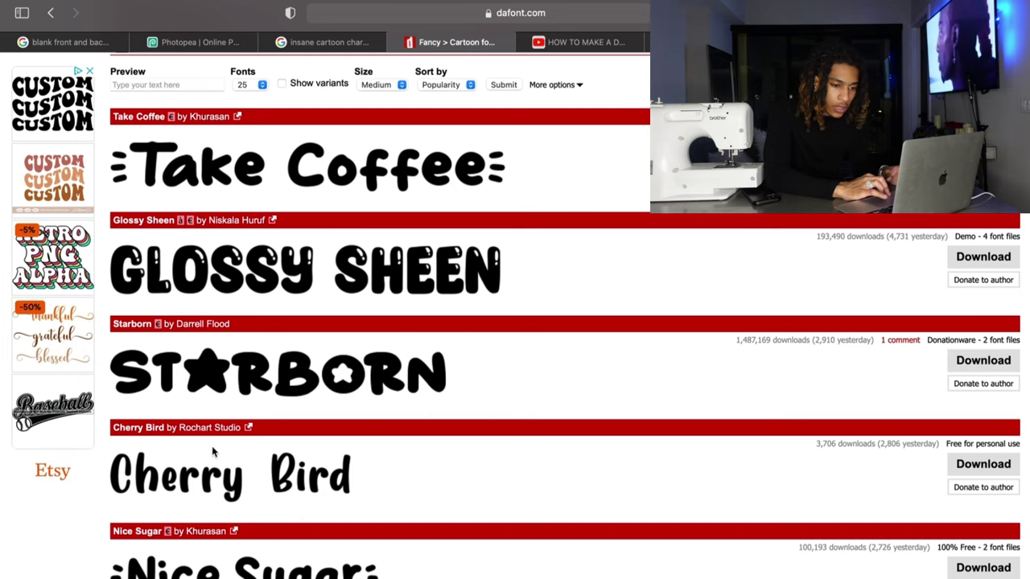
left_click(979, 366)
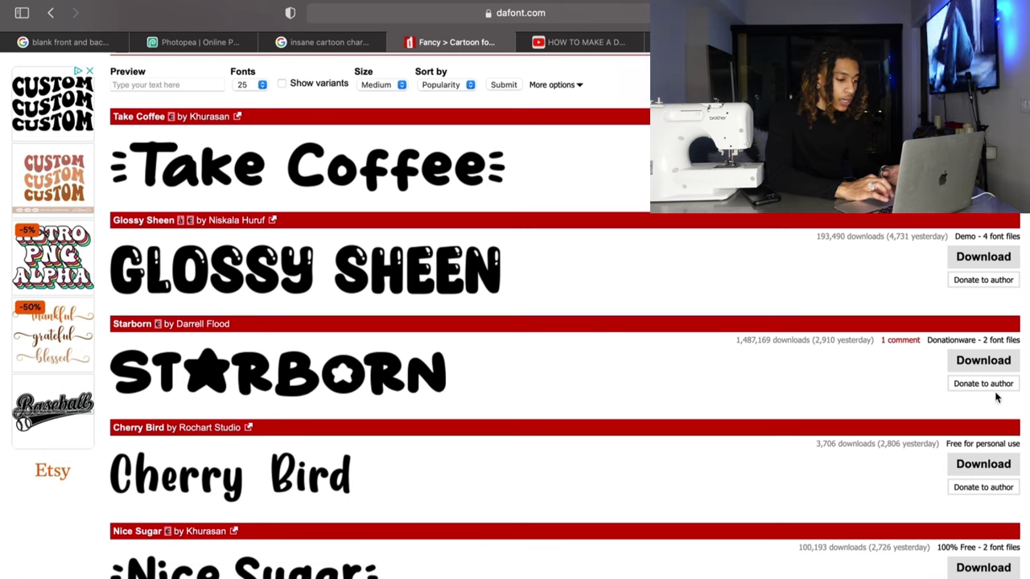
Switch to the Photopea tab with the hoodie mockup and set the new text layer's font to Starborn.
key("super+shift+backslash")
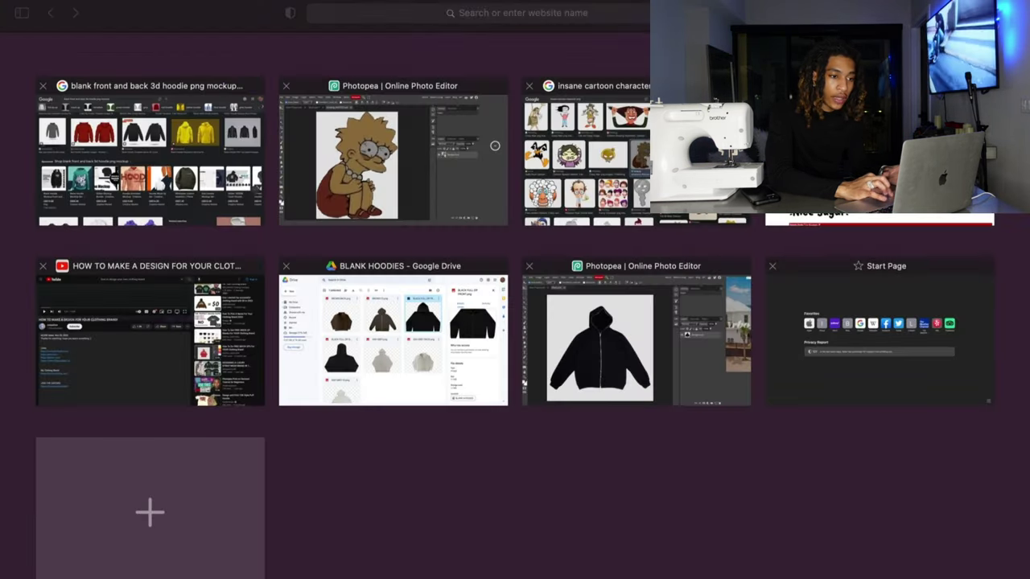
left_click(696, 312)
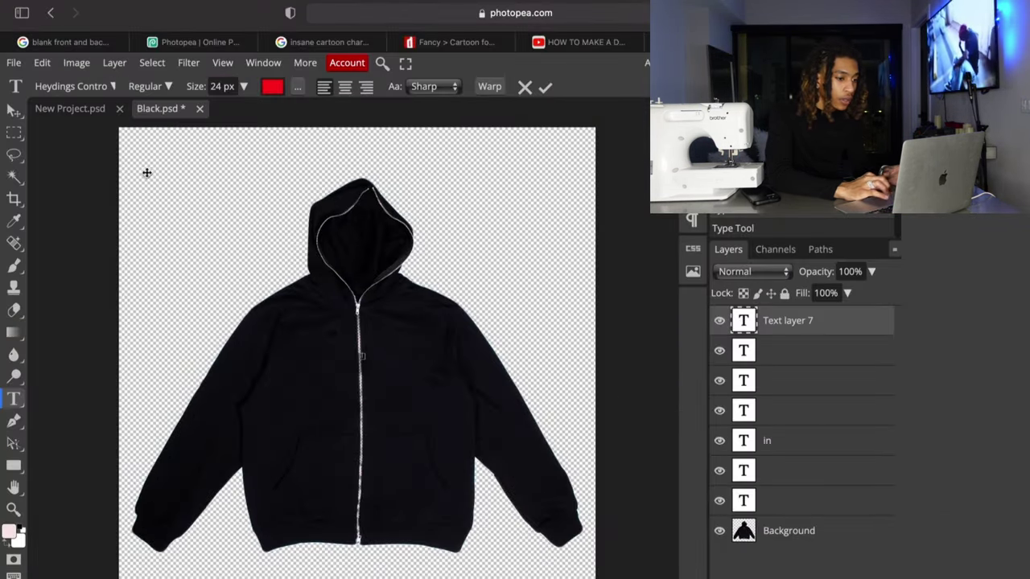
left_click(107, 89)
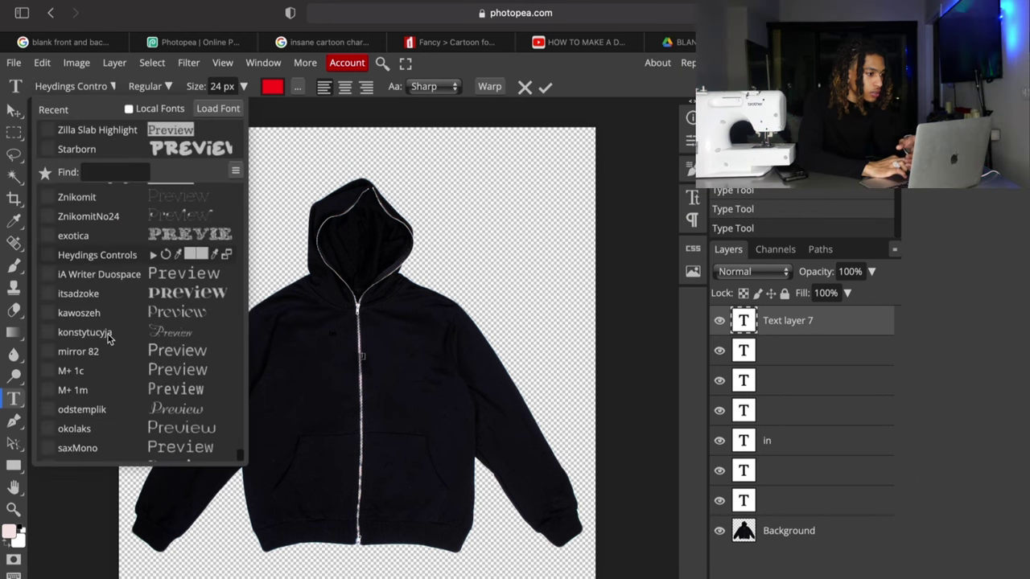
scroll(90, 278, "up", 3)
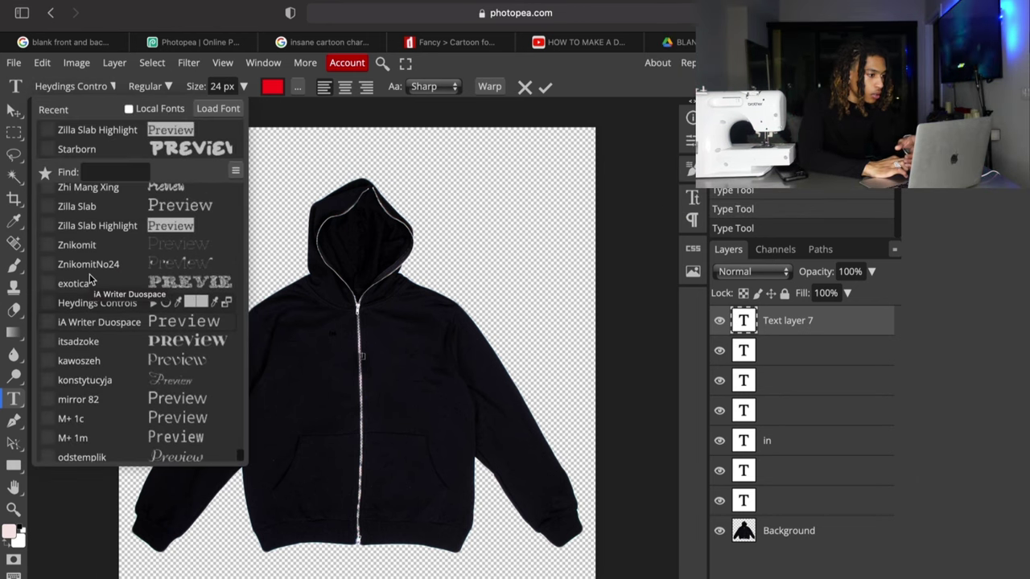
left_click(78, 149)
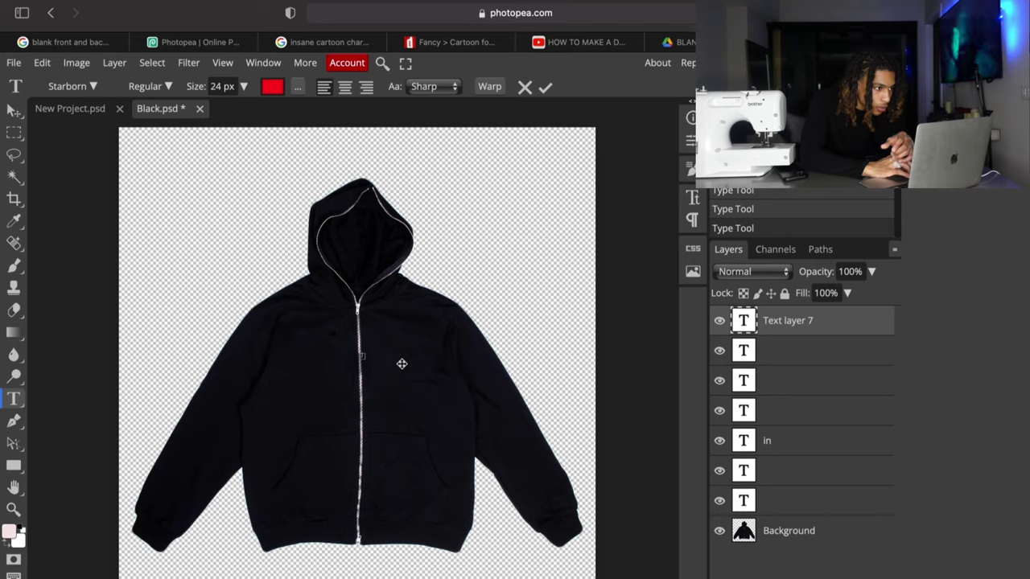
Enter the text "insane" on the hoodie's chest and enlarge it to 101 px.
type("34")
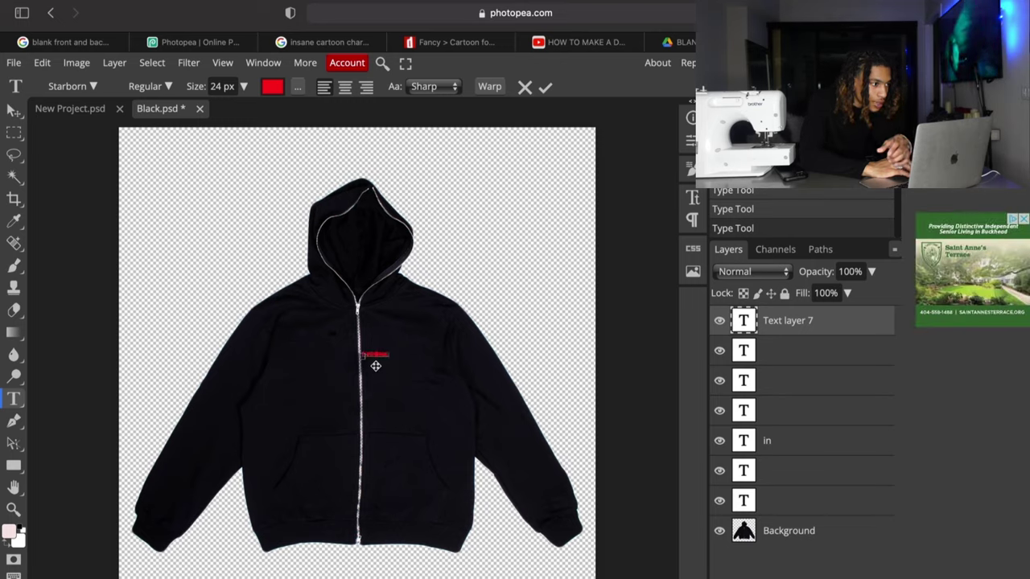
key("ctrl+a")
left_click(243, 87)
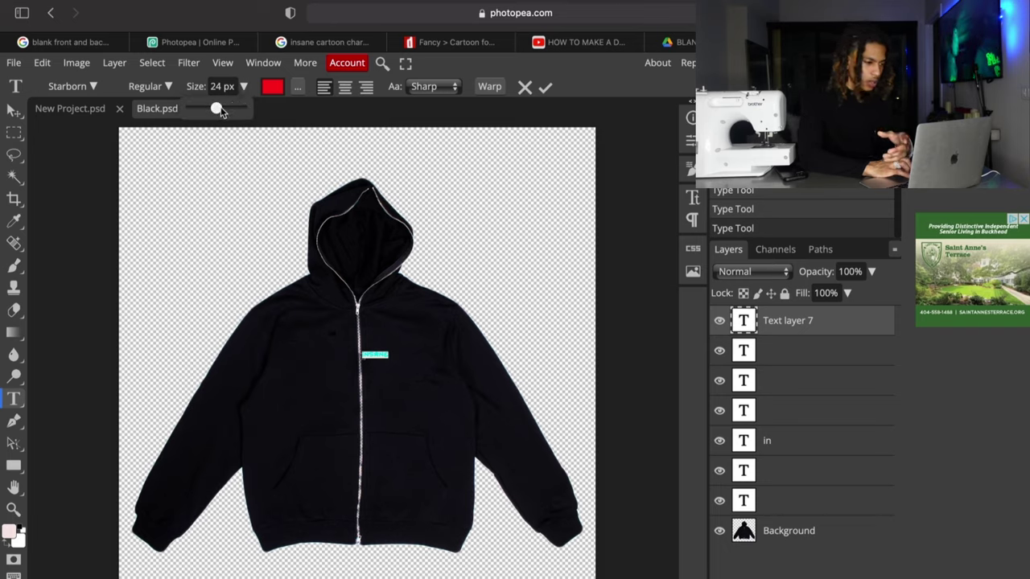
left_click_drag(221, 109, 234, 110)
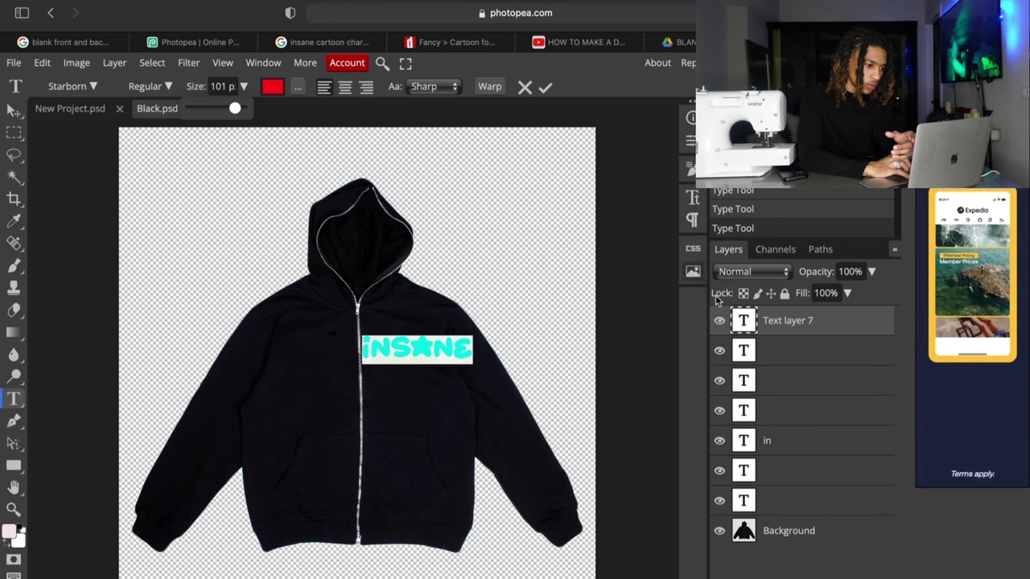
Commit the "insane" text and set its color to the slightly darker red f21212.
left_click(752, 322)
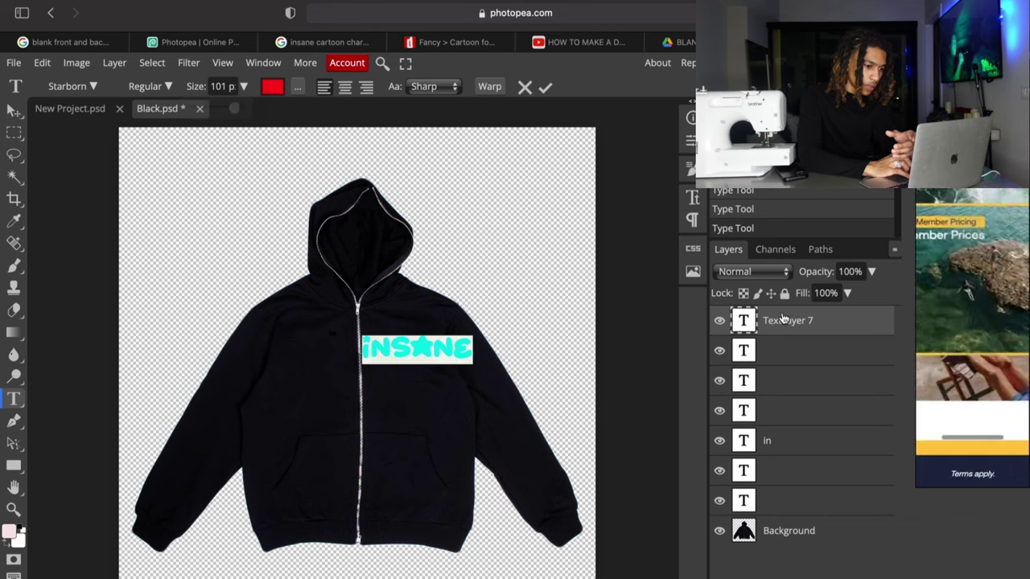
left_click(272, 87)
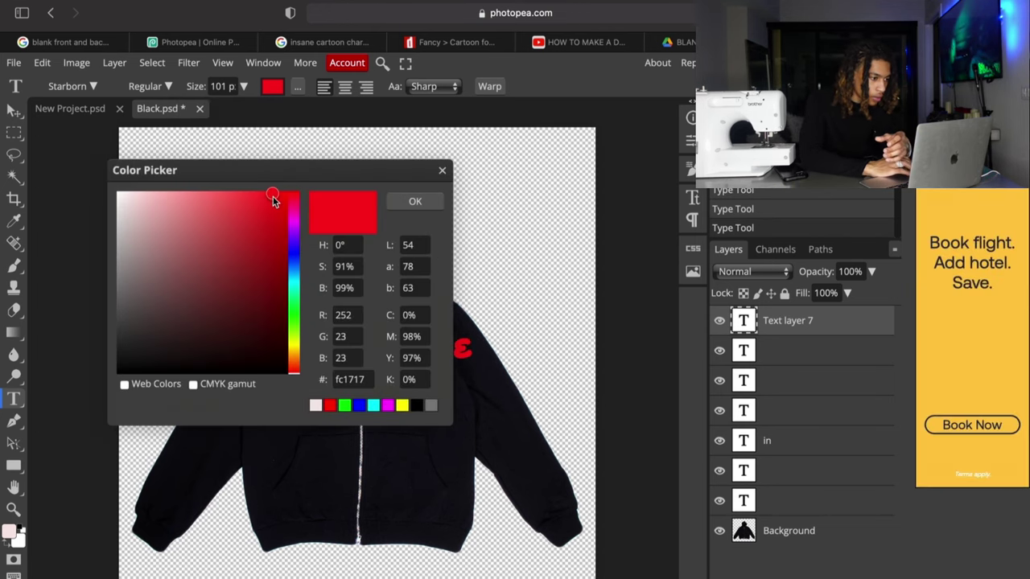
mouse_move(272, 198)
left_mouse_down()
mouse_move(174, 207)
mouse_move(138, 282)
mouse_move(269, 285)
mouse_move(269, 209)
mouse_move(242, 200)
mouse_move(242, 211)
mouse_move(274, 201)
left_mouse_up()
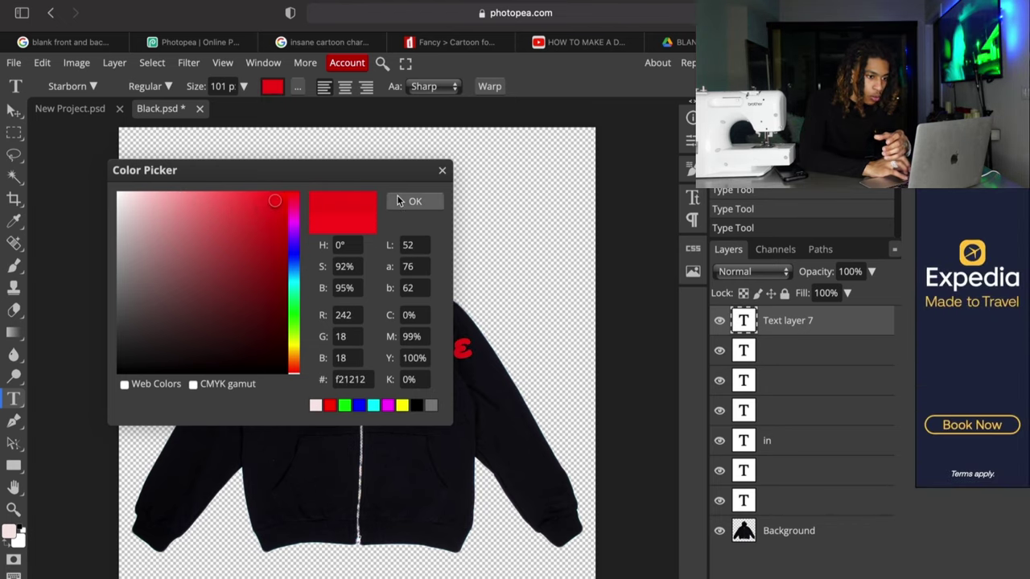
left_click(401, 201)
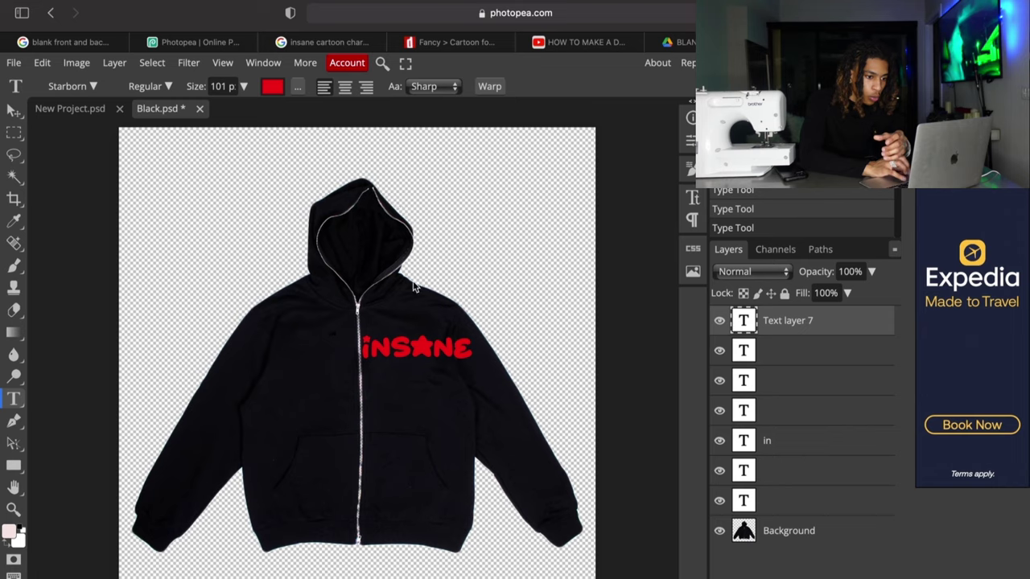
Move the "insane" text sideways so that it is centered over the hoodie's zipper.
left_click(470, 354)
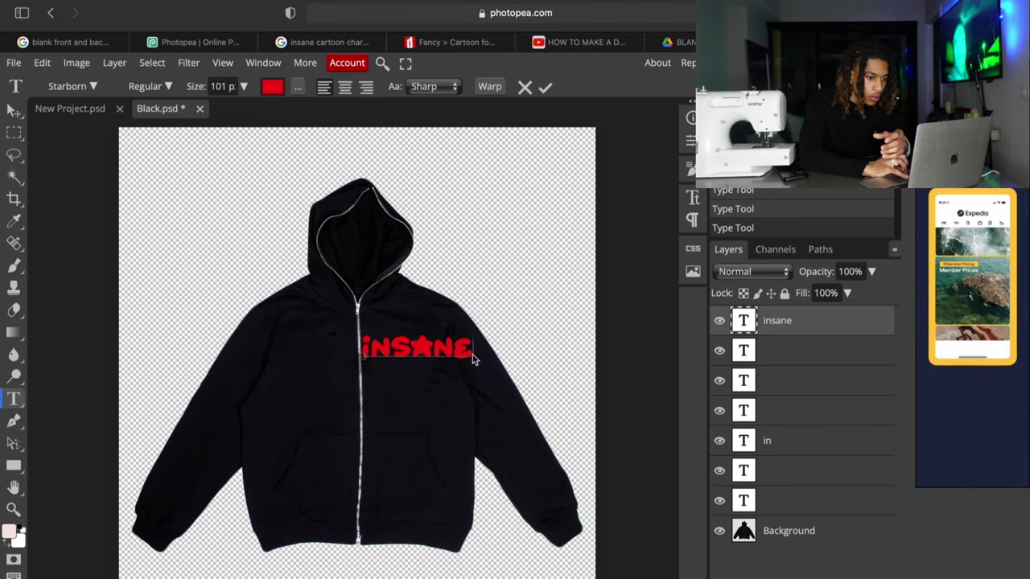
left_click_drag(473, 354, 359, 358)
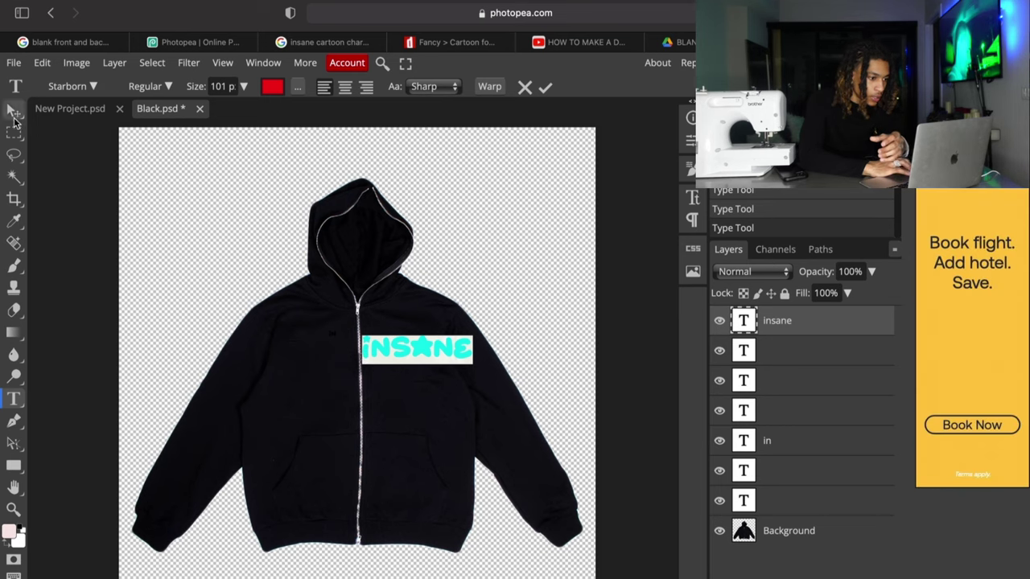
left_click(14, 112)
left_click_drag(428, 359, 376, 357)
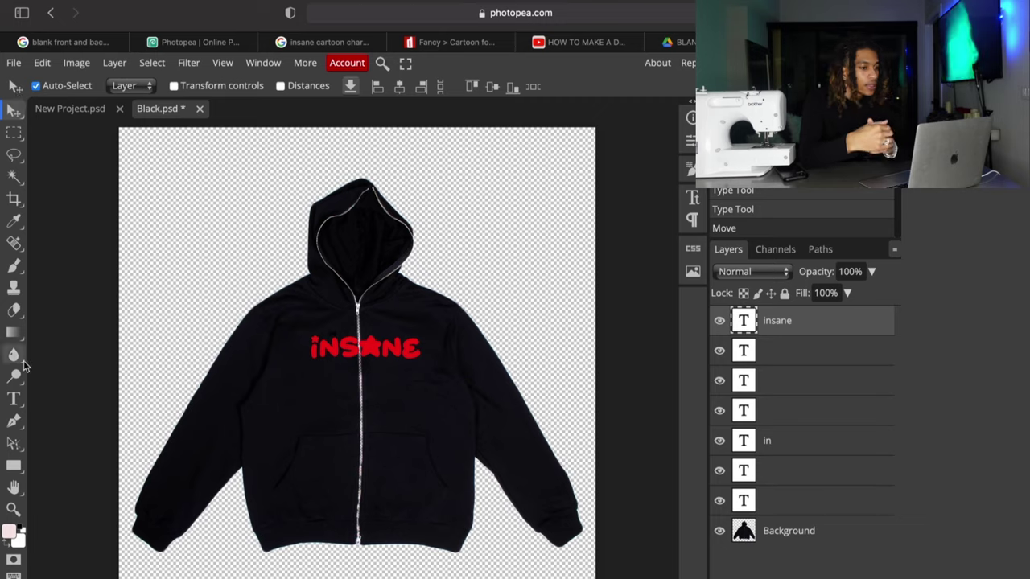
Enlarge the "insane" text to 150 px and center it again across the hoodie's chest.
left_click(14, 398)
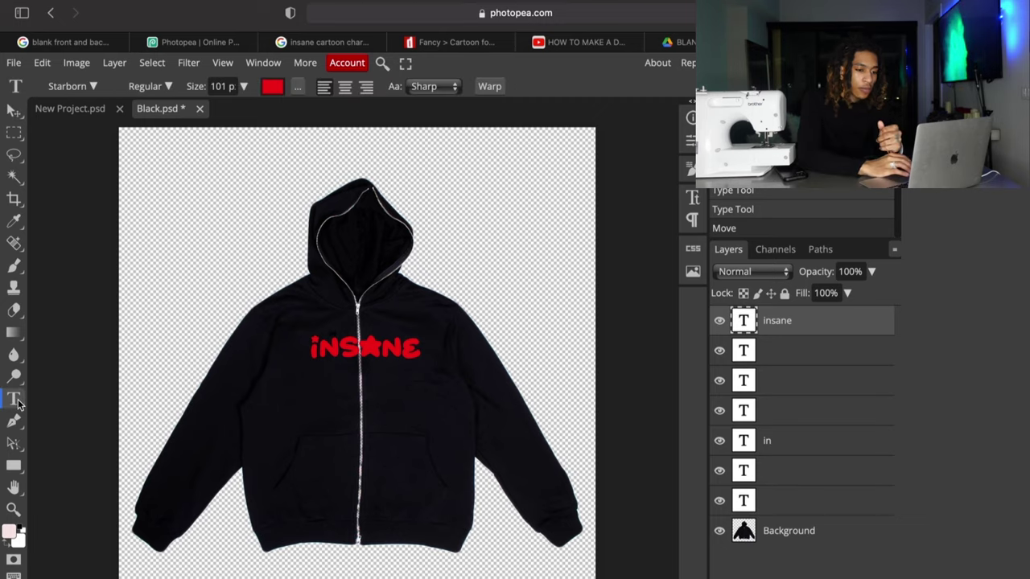
left_click(242, 87)
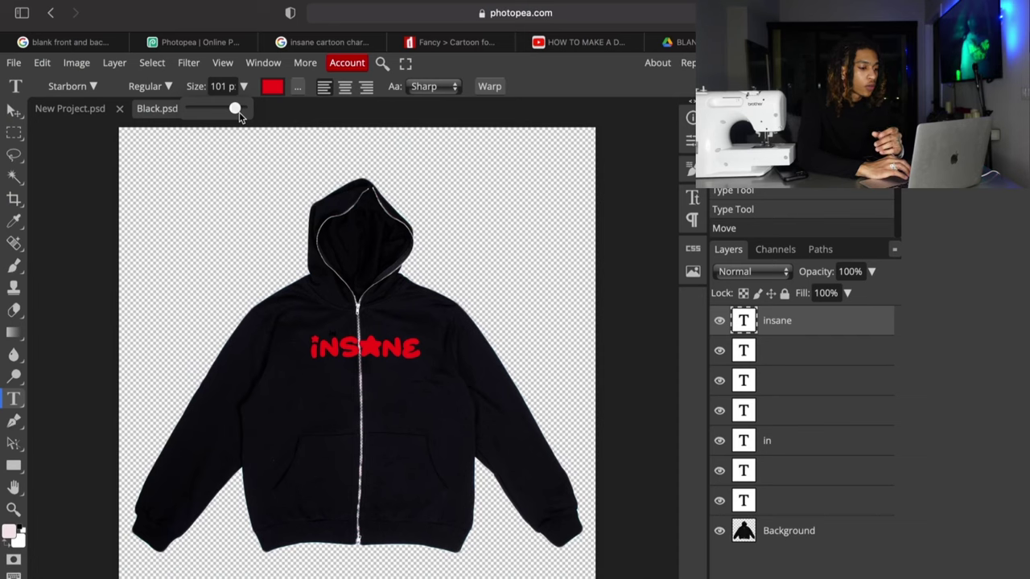
left_click_drag(239, 113, 245, 116)
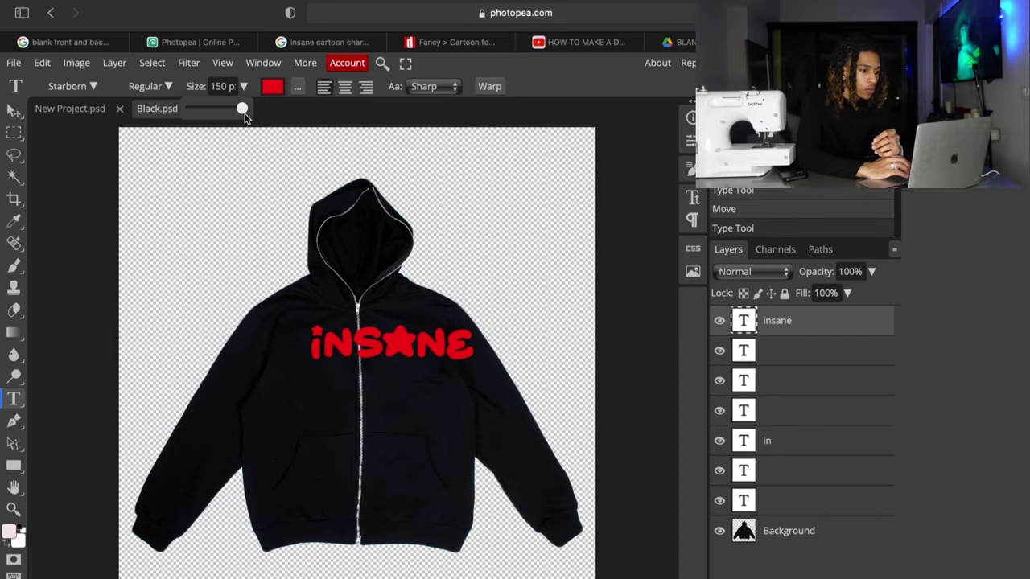
left_click(15, 111)
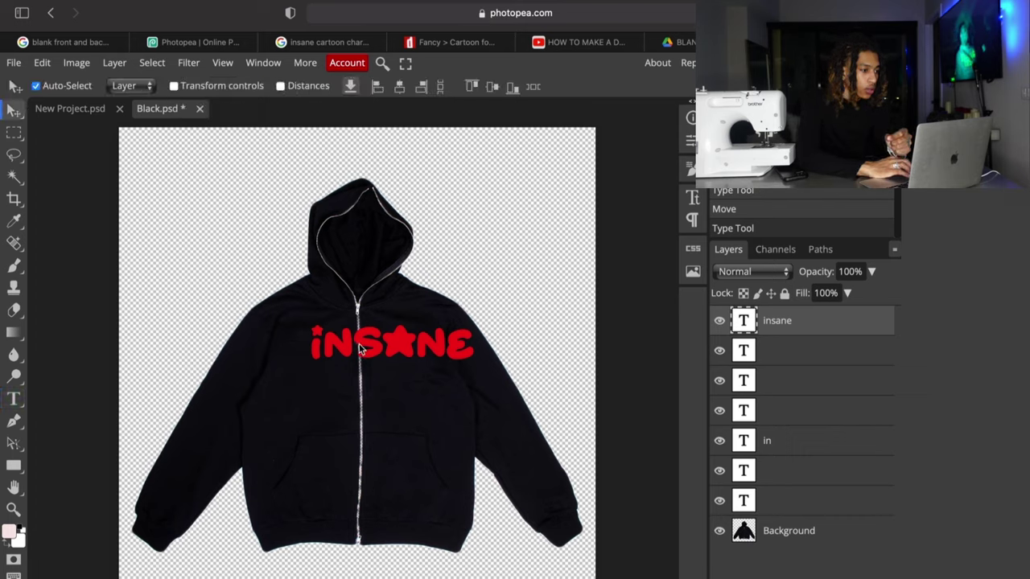
left_click_drag(359, 348, 338, 354)
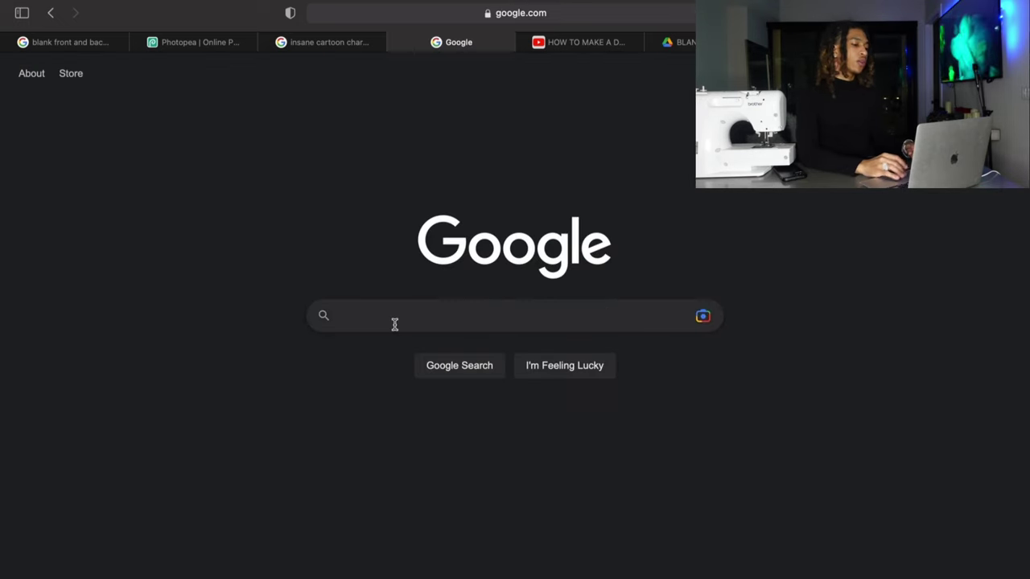
Search Google for "insane cartoon images" and show the image results.
type("insan")
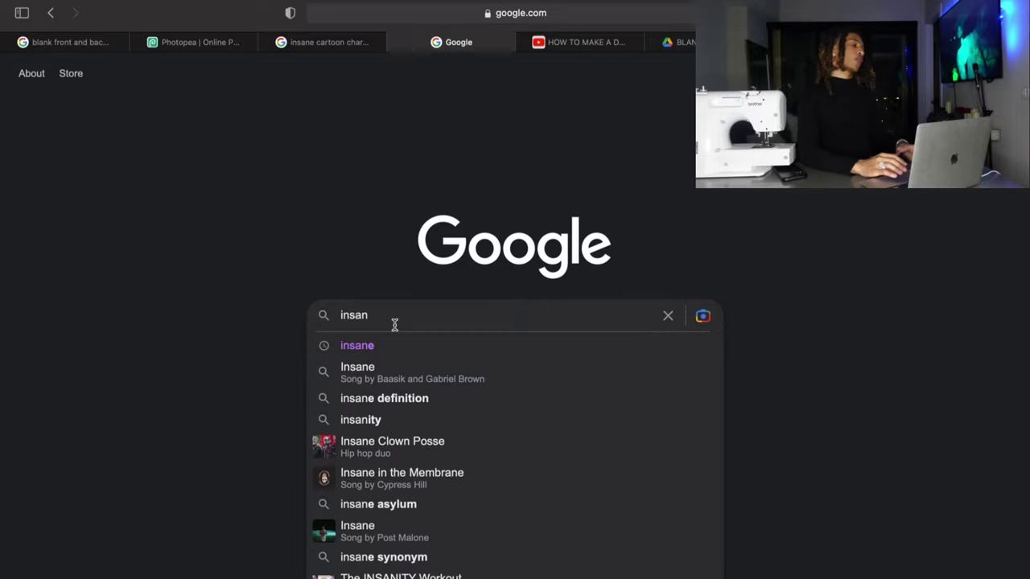
type("e cart")
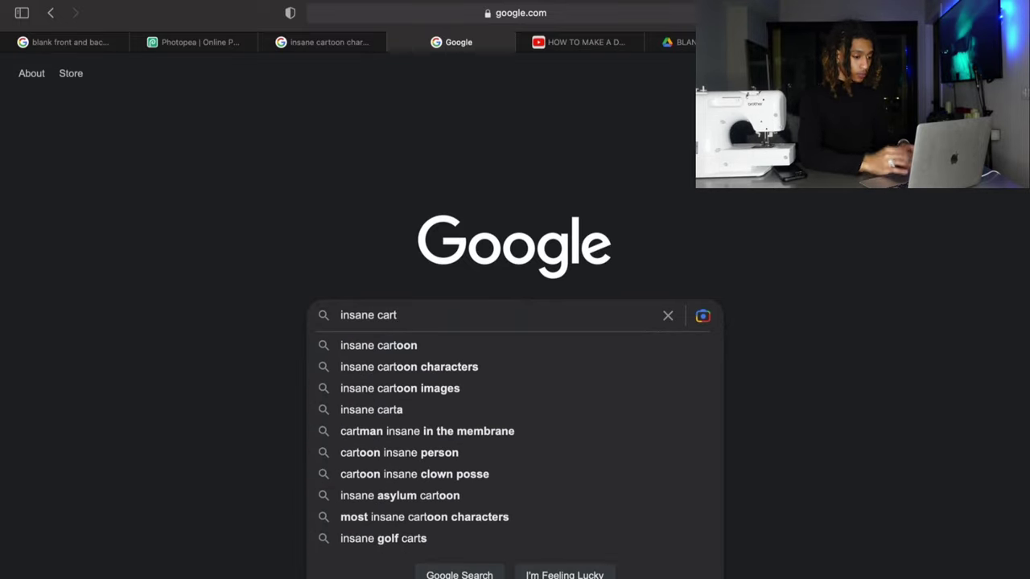
type("oo")
left_click(425, 394)
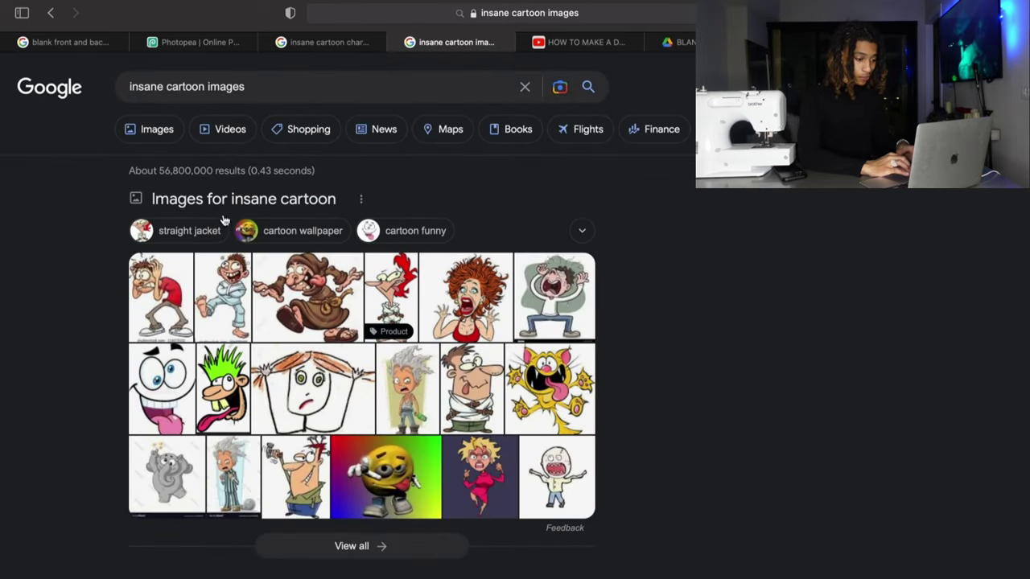
left_click(151, 132)
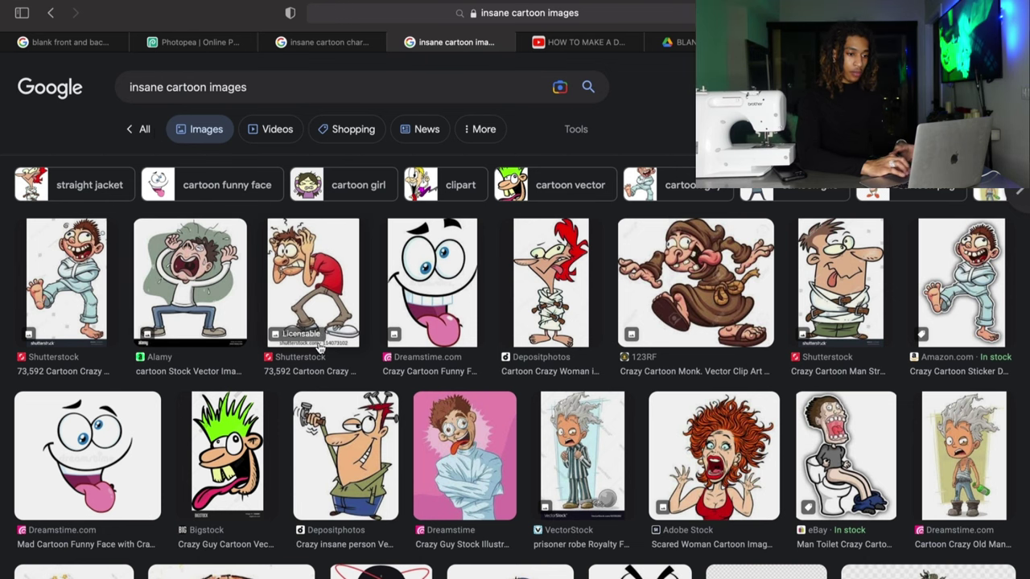
Find the kindpng picture of the crouching Simpsons girl and save it as "insane" in the Downloads folder.
scroll(319, 347, "down", 10)
scroll(319, 347, "up", 2)
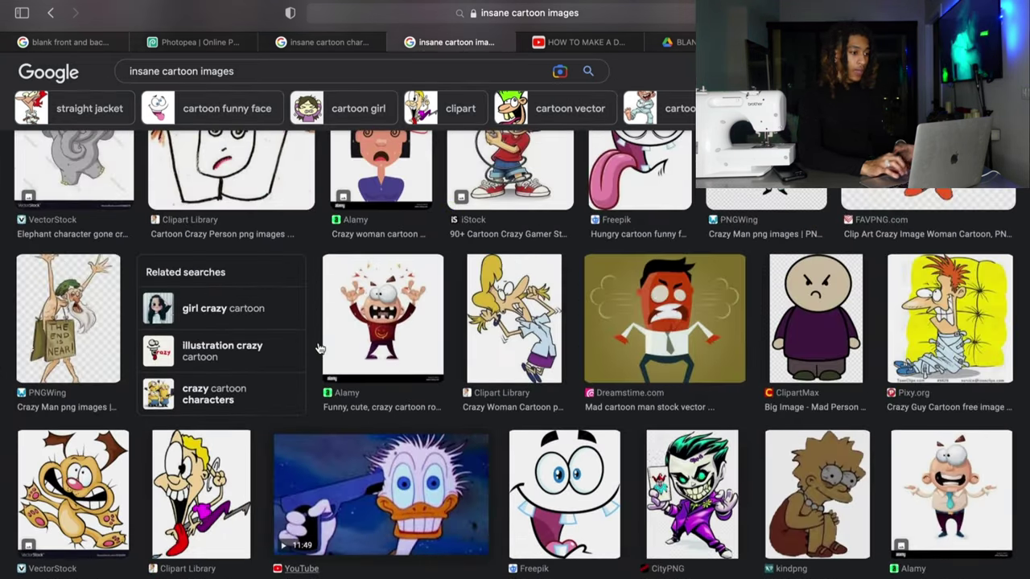
left_click(828, 503)
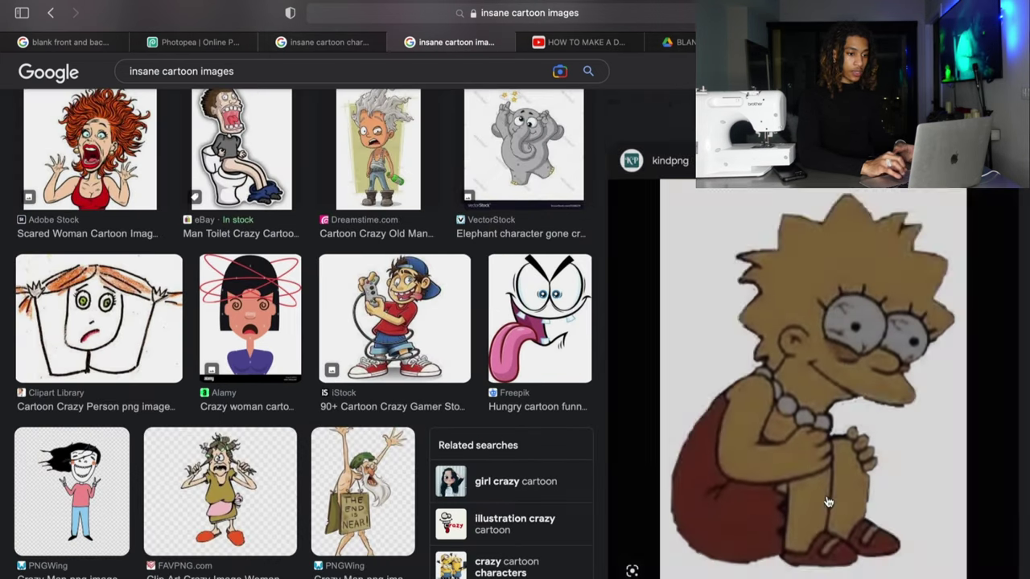
right_click(753, 339)
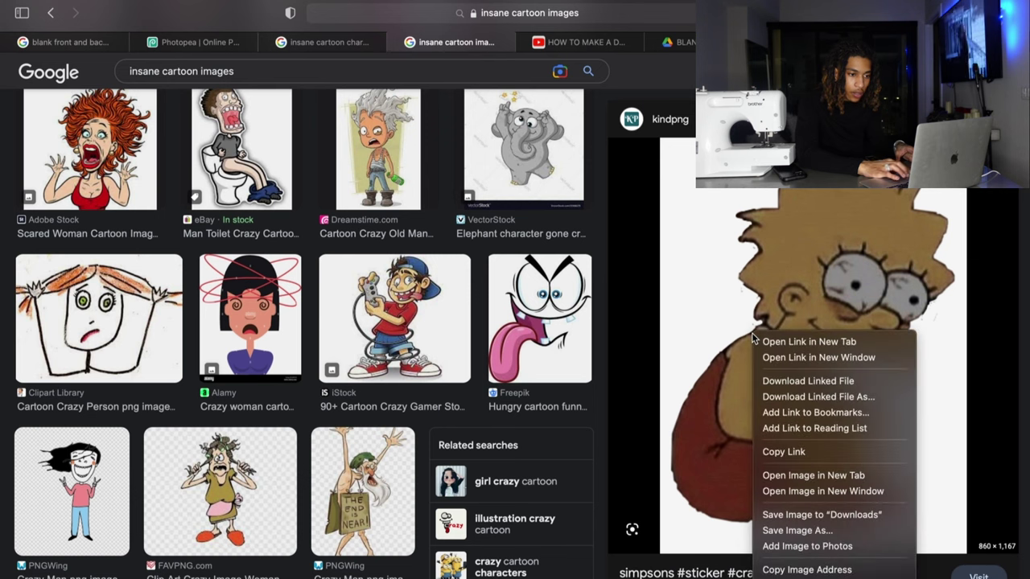
left_click(806, 530)
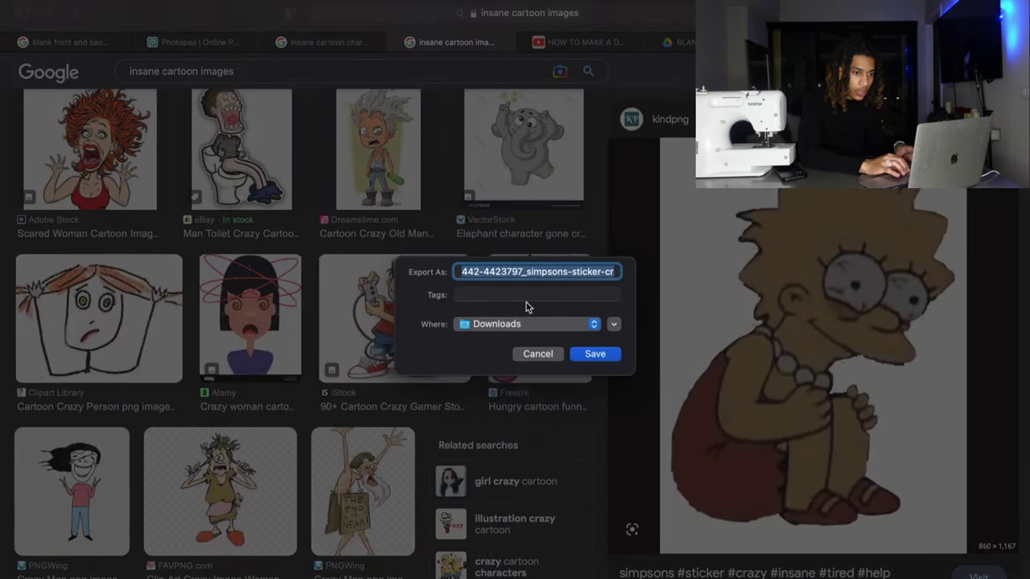
type("insane")
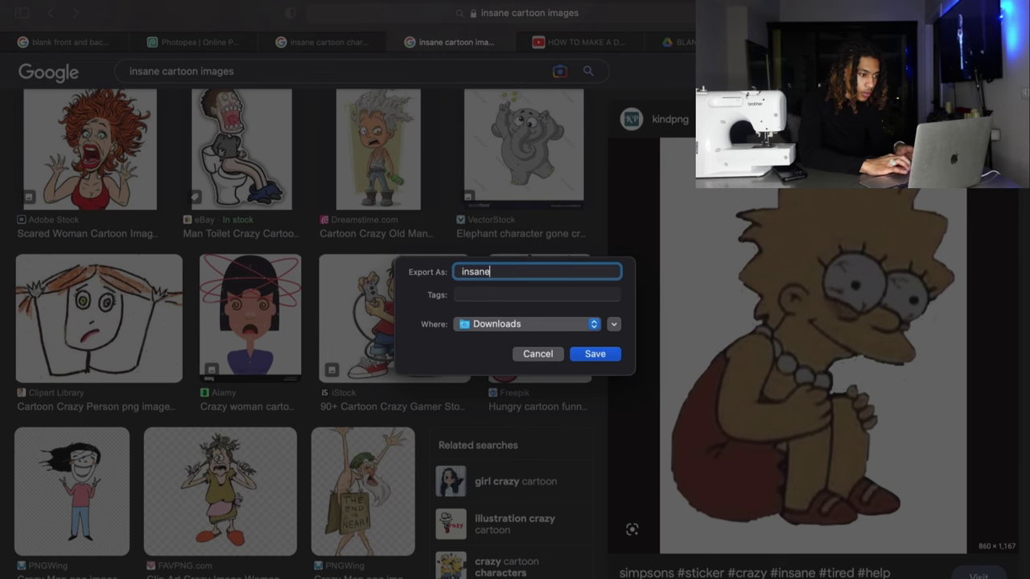
key("Return")
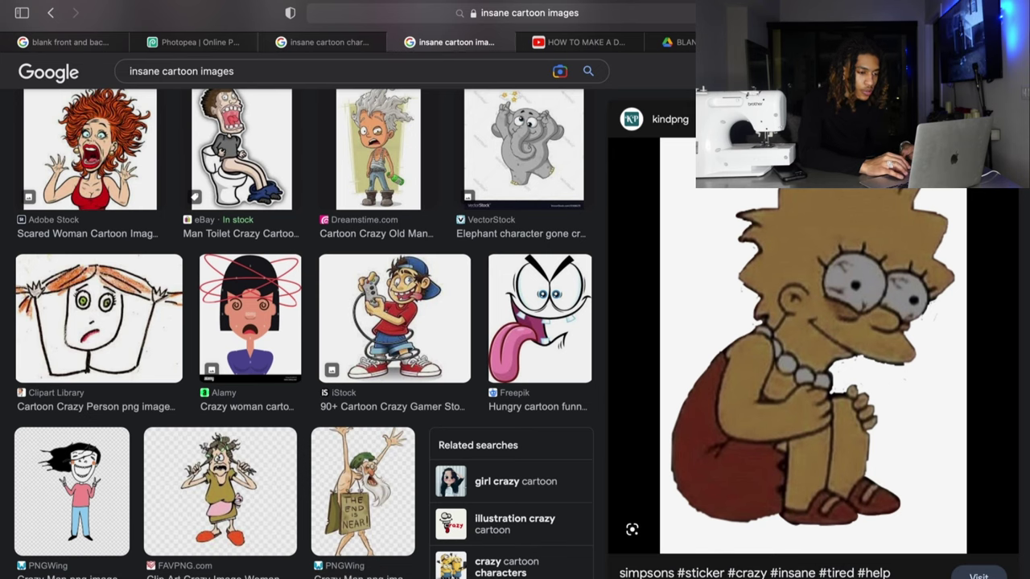
Switch back to the Photopea hoodie mockup and open kindpng_4423797.png from the Downloads folder.
key("super+shift+backslash")
left_click(618, 338)
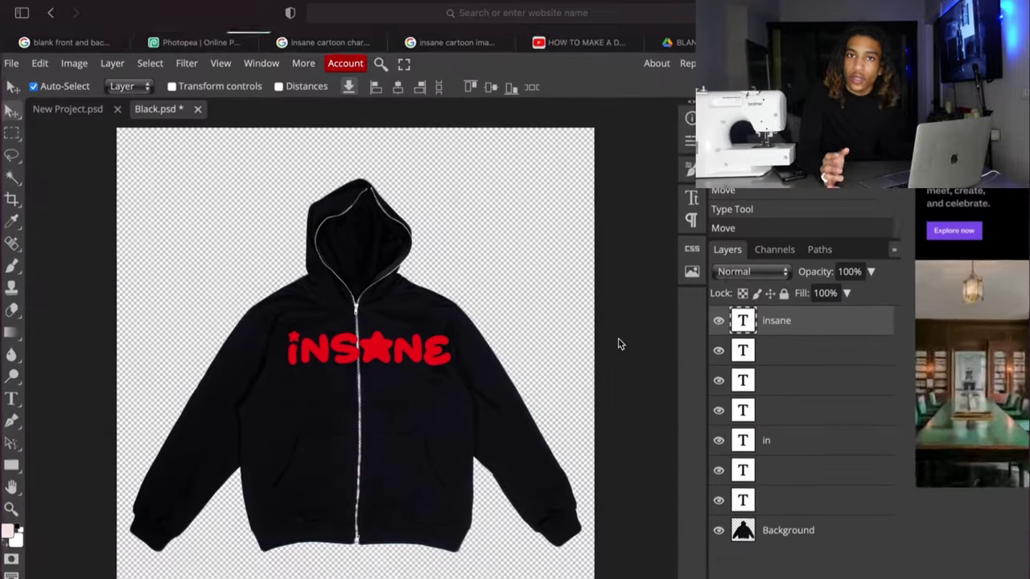
left_click(14, 63)
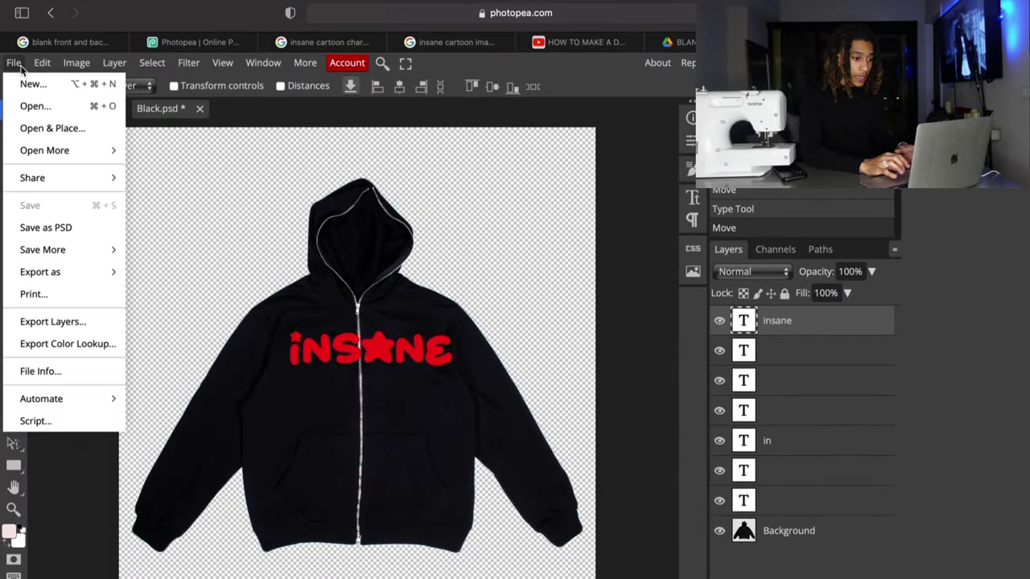
left_click(42, 108)
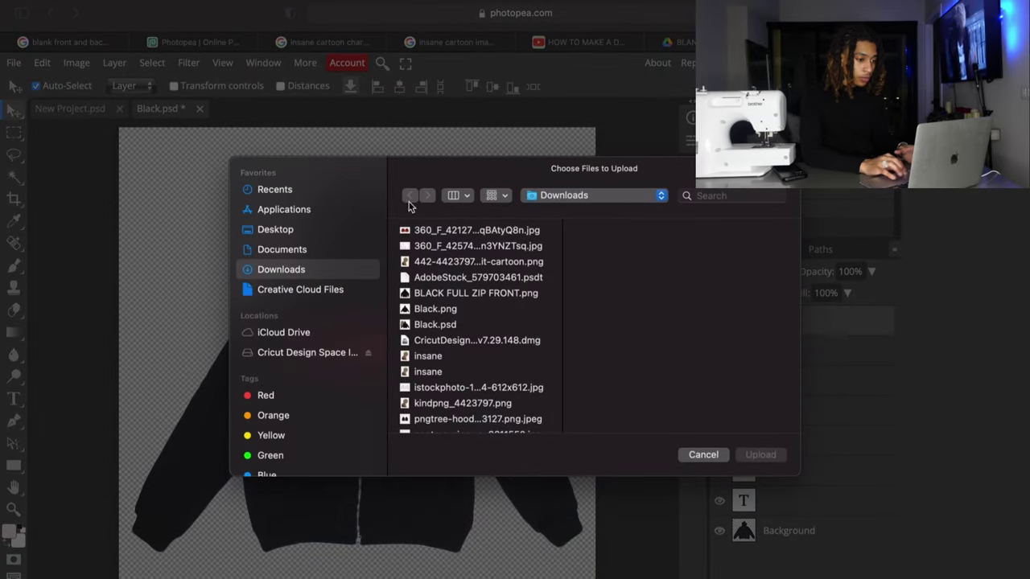
left_click(481, 407)
left_click(760, 455)
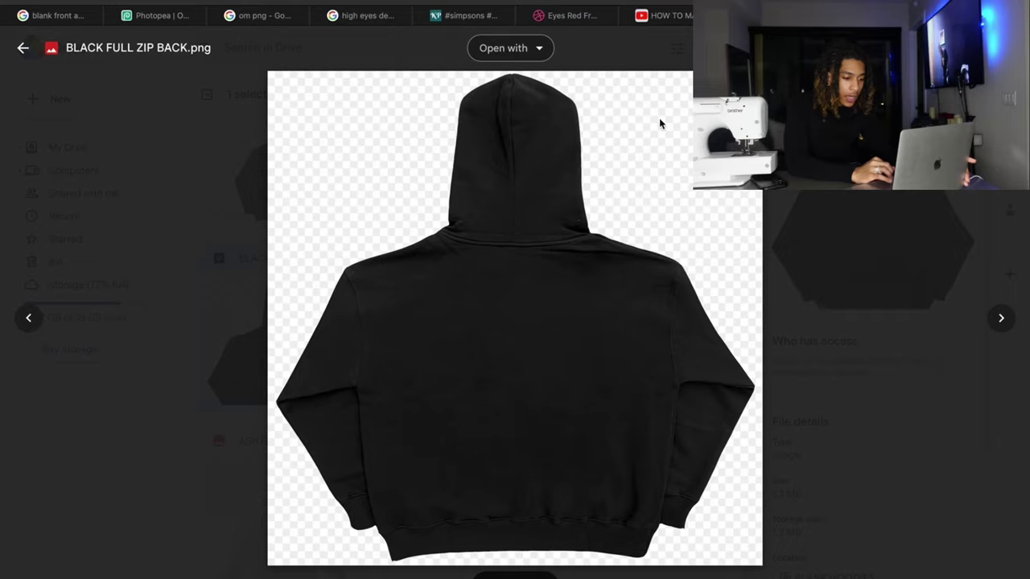
Switch from the hoodie back mockup in Google Drive to Google Images and search for "om png".
key("super+shift+backslash")
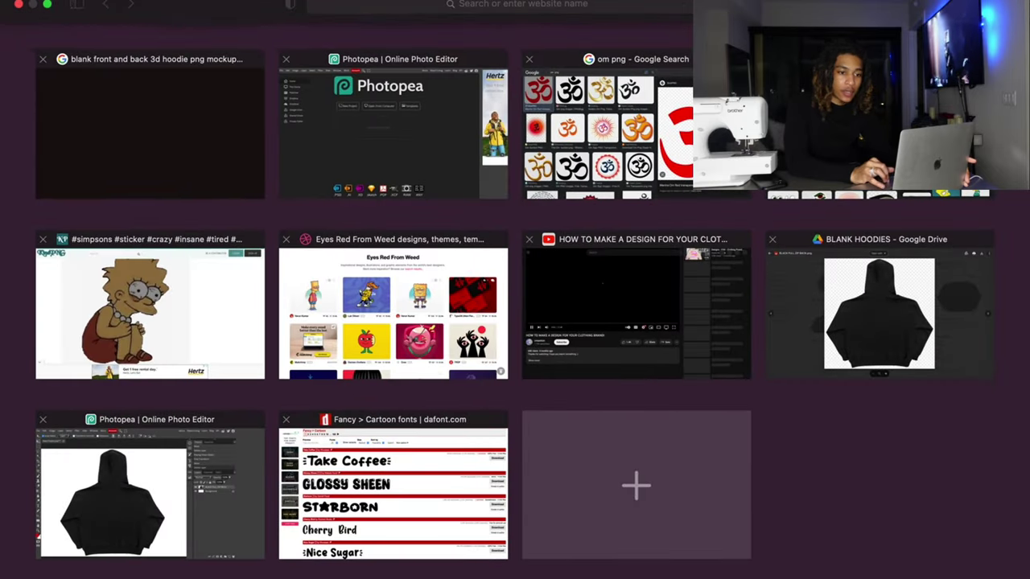
left_click(214, 471)
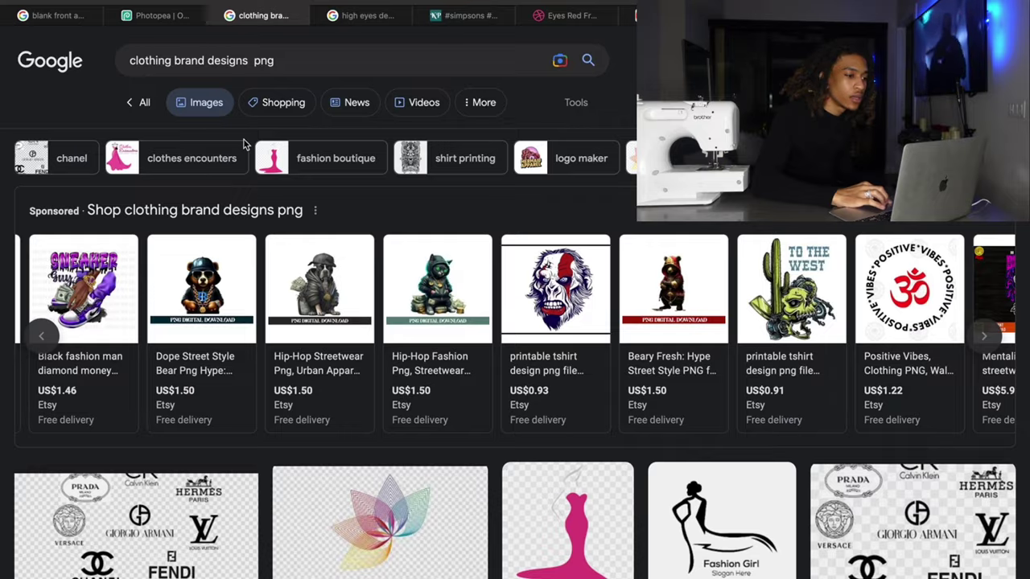
left_click_drag(251, 67, 115, 52)
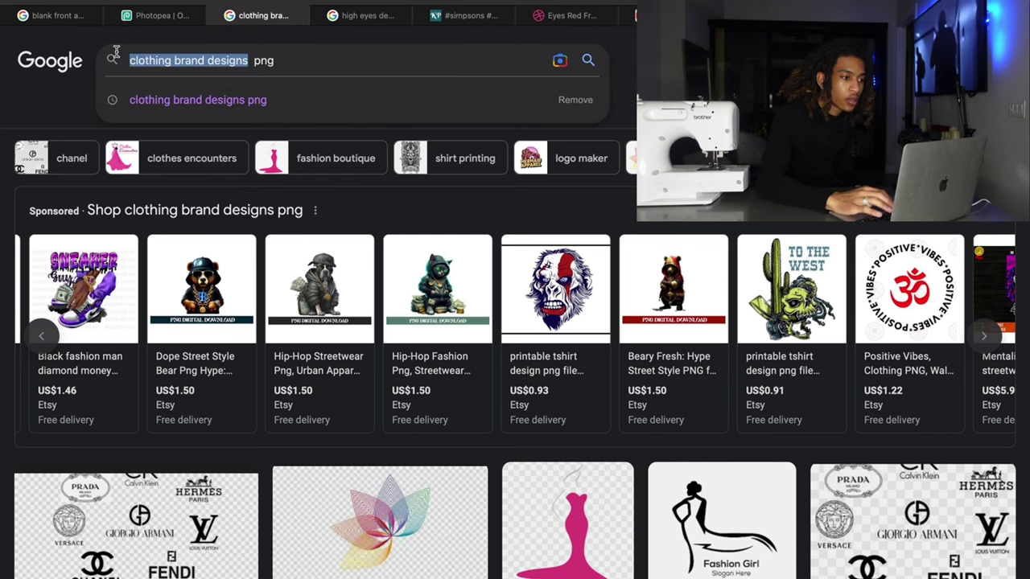
type("om")
key("Return")
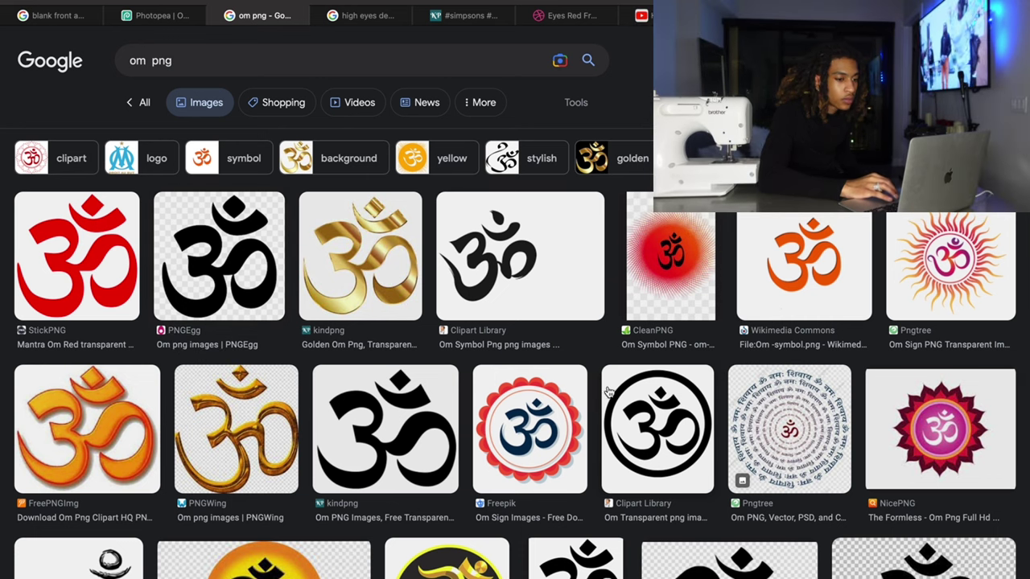
Browse the Om image results and save the red StickPNG "Mantra Om Red" picture to the Downloads folder.
scroll(395, 297, "down", 10)
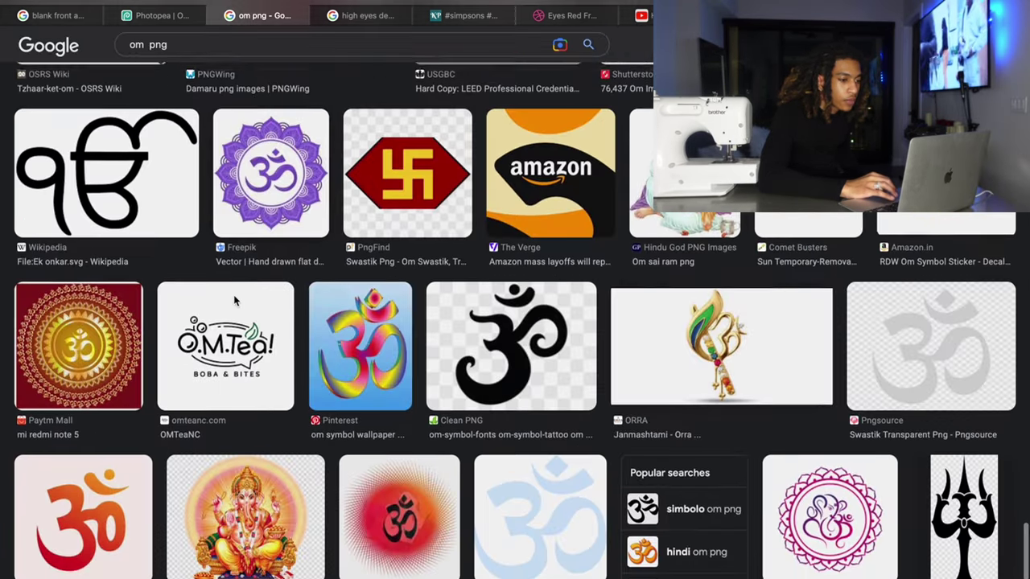
scroll(235, 302, "up", 10)
scroll(235, 301, "down", 1)
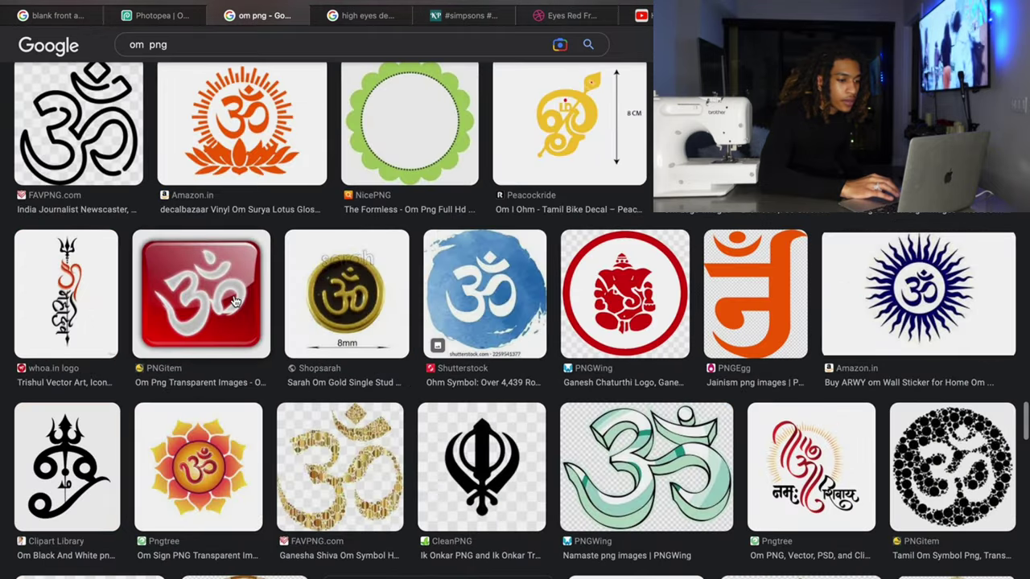
scroll(235, 302, "down", 10)
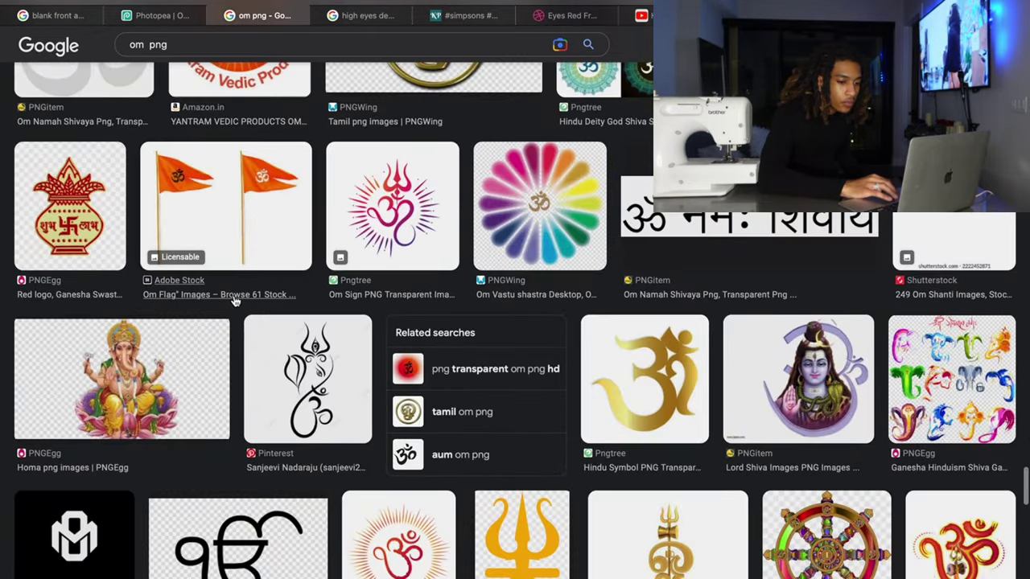
scroll(234, 300, "up", 15)
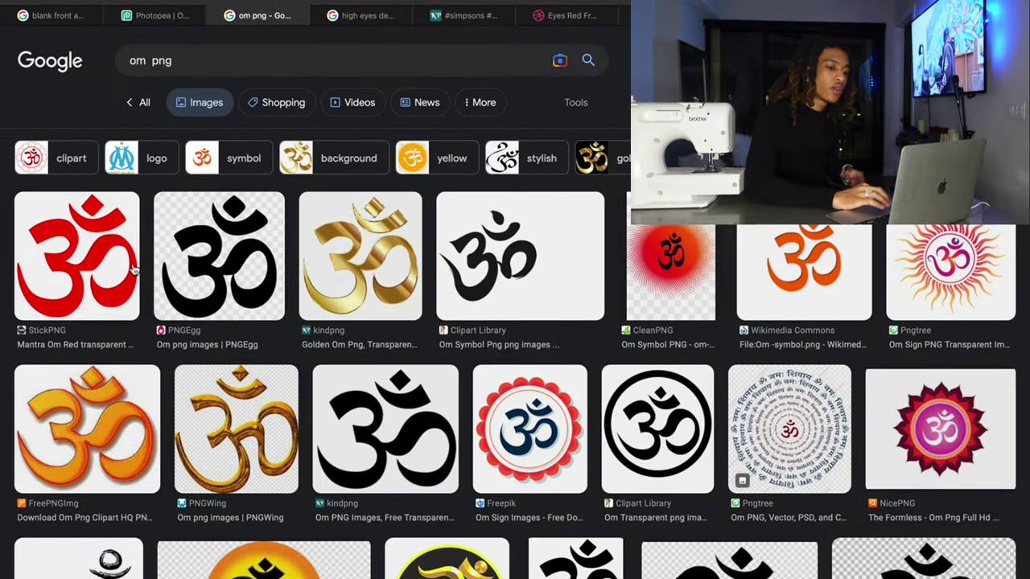
left_click(57, 218)
right_click(800, 214)
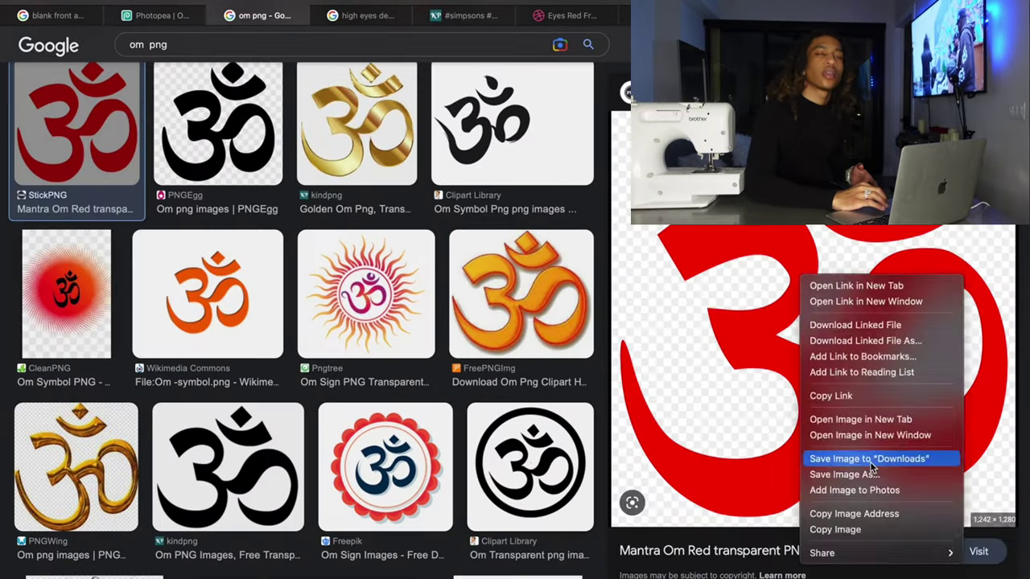
left_click(861, 398)
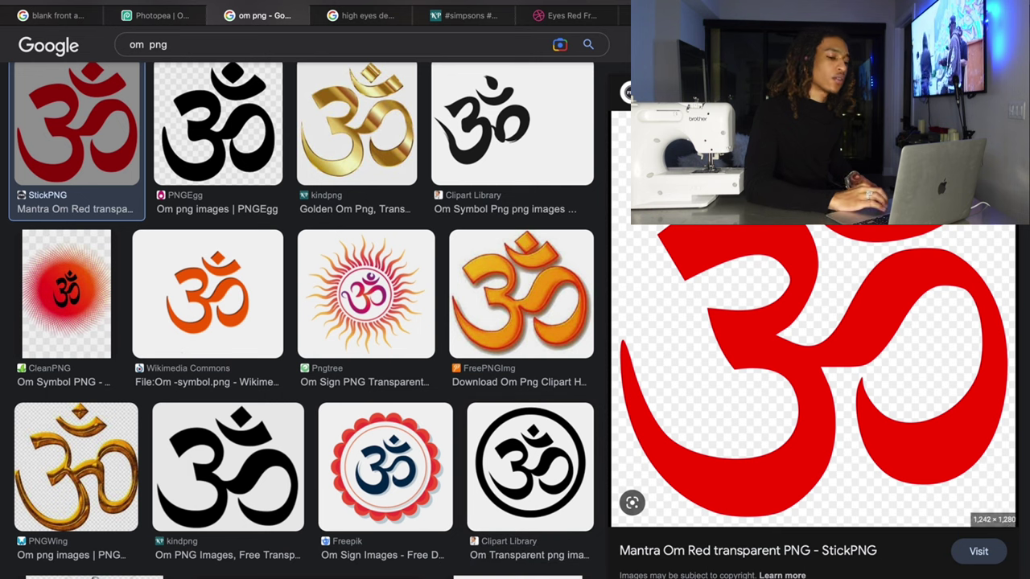
Switch to the Photopea project with the hoodie back and place 5a018de87ca233f48ba6270f.png from Downloads into it.
key("super+shift+backslash")
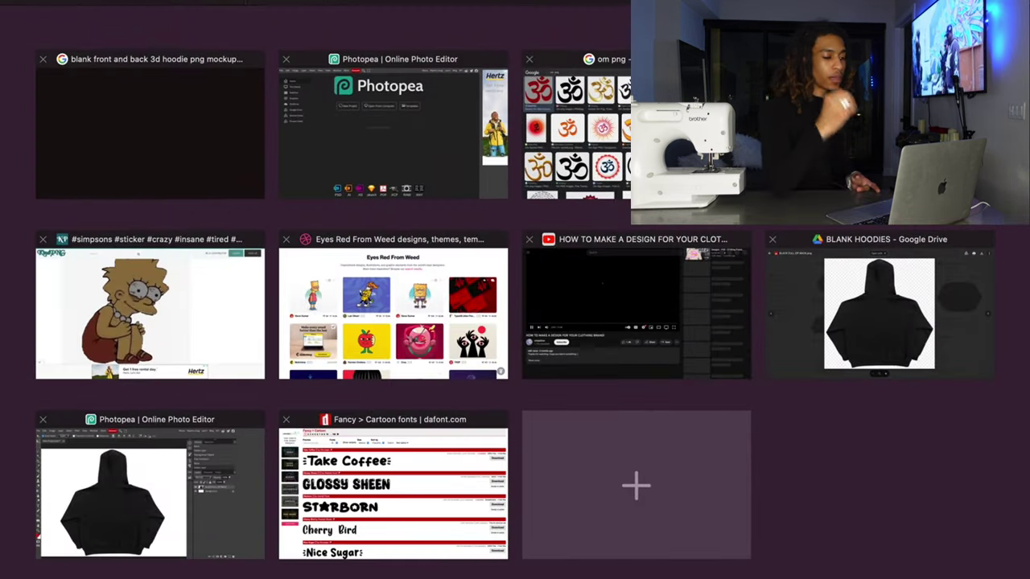
left_click(831, 334)
key("super+shift+backslash")
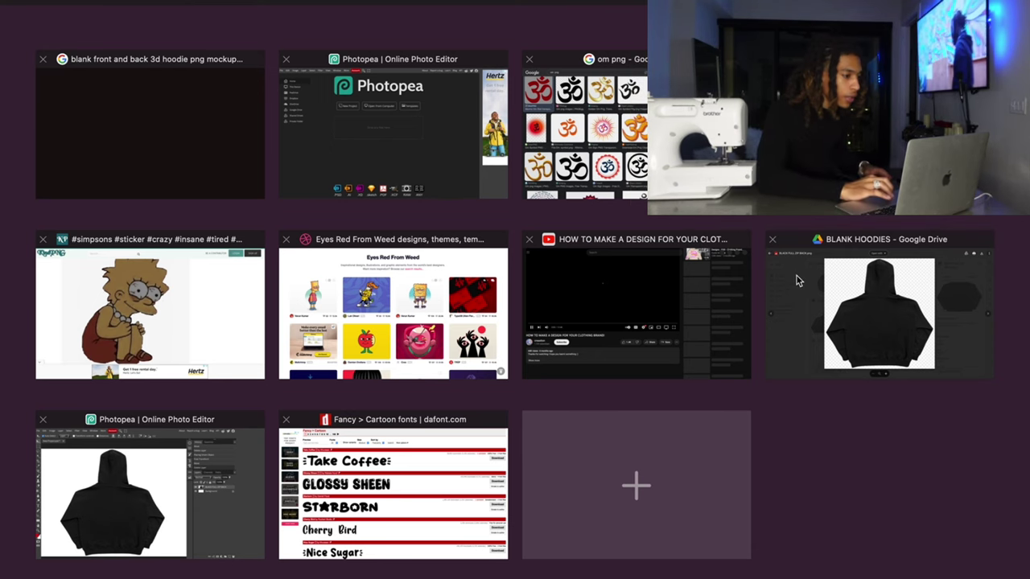
left_click(251, 459)
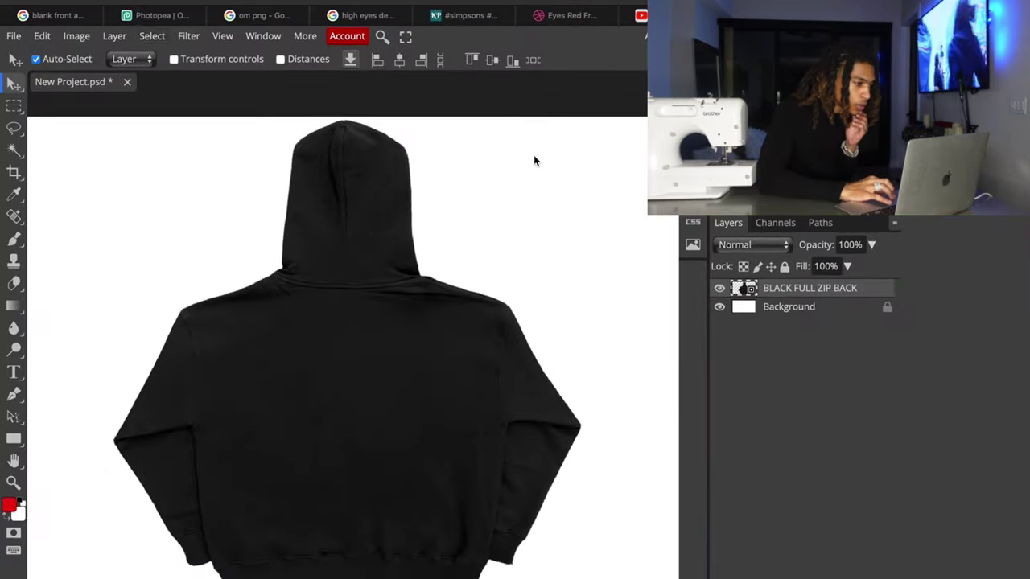
left_click(14, 37)
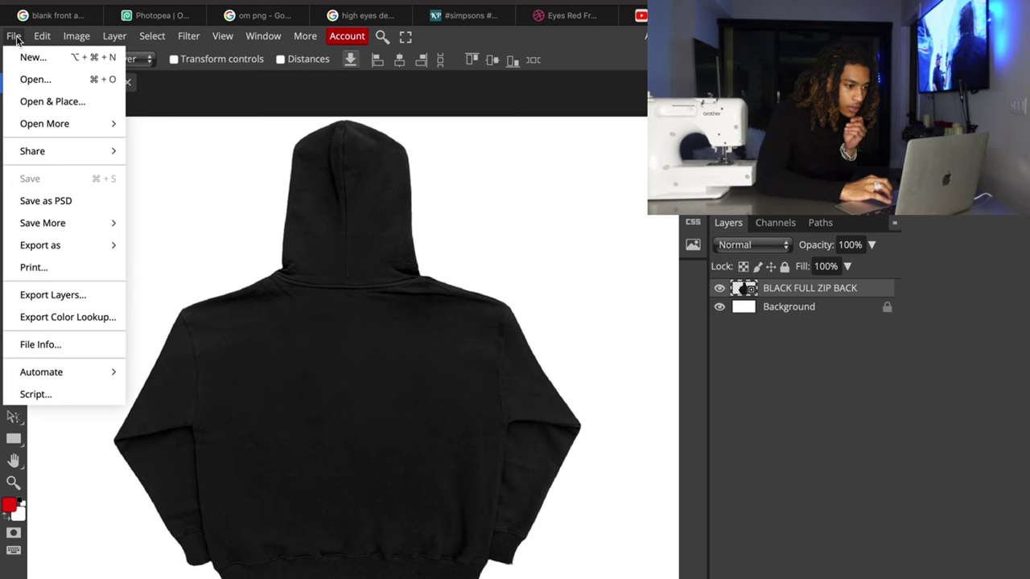
left_click(63, 105)
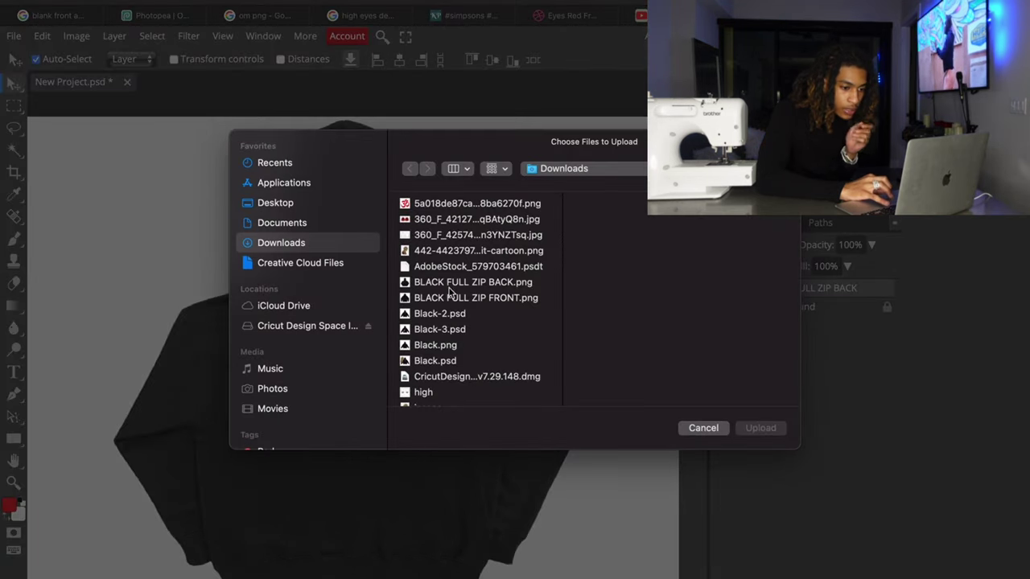
left_click(457, 205)
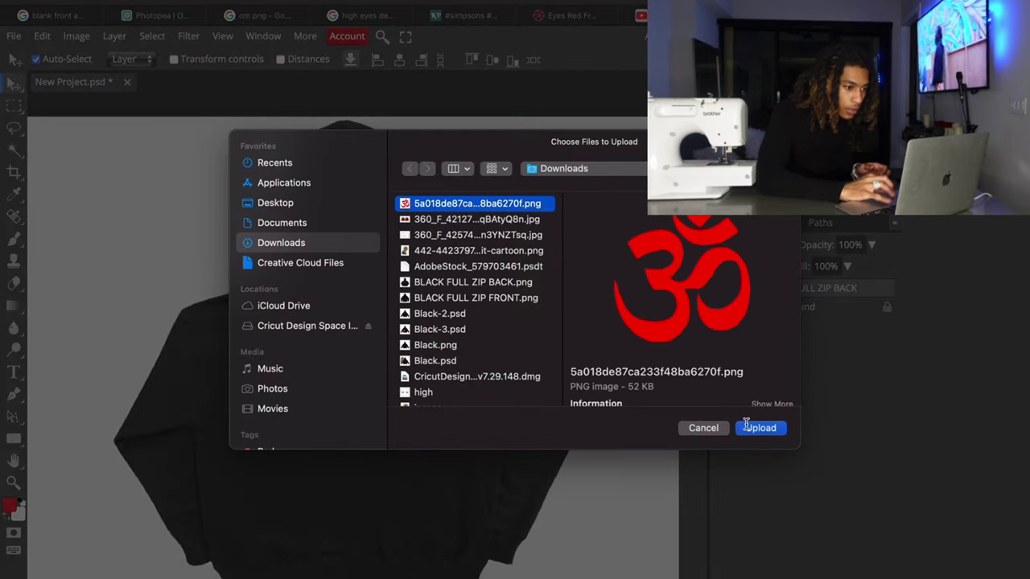
left_click(747, 427)
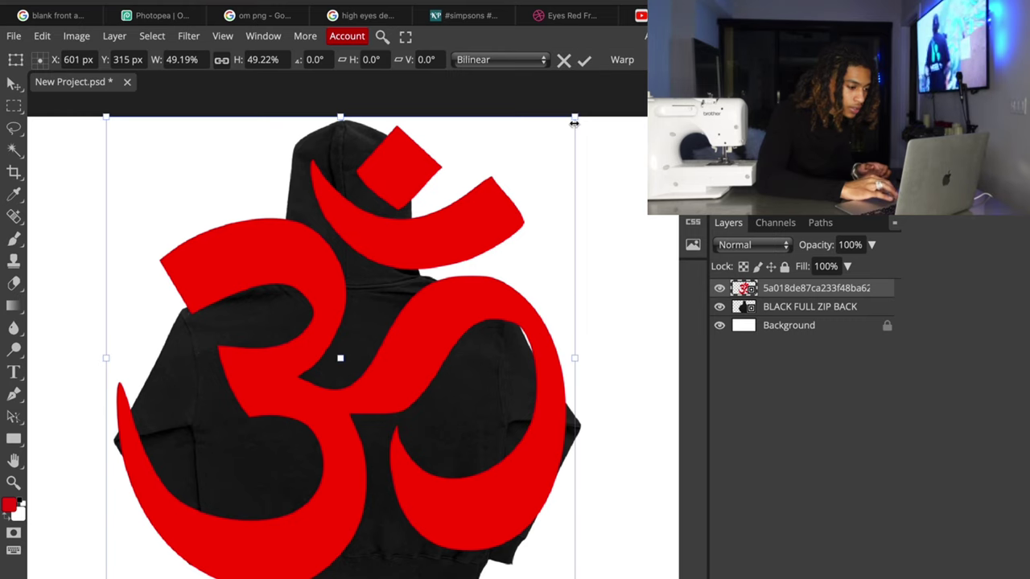
Scale the red Om symbol down to about 22.4% and move it to the middle of the hoodie's back.
left_click_drag(573, 119, 239, 379)
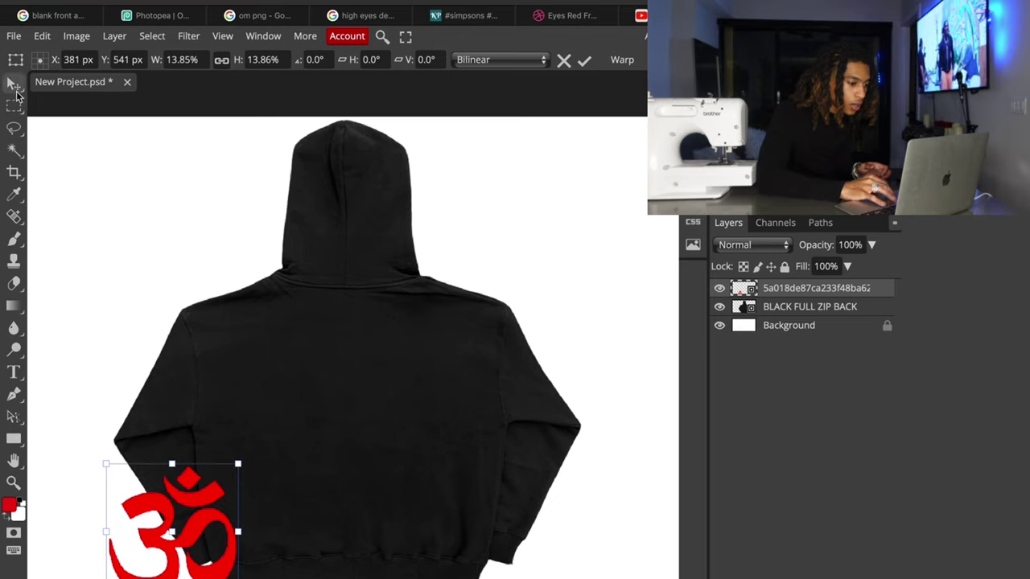
left_click_drag(238, 466, 319, 385)
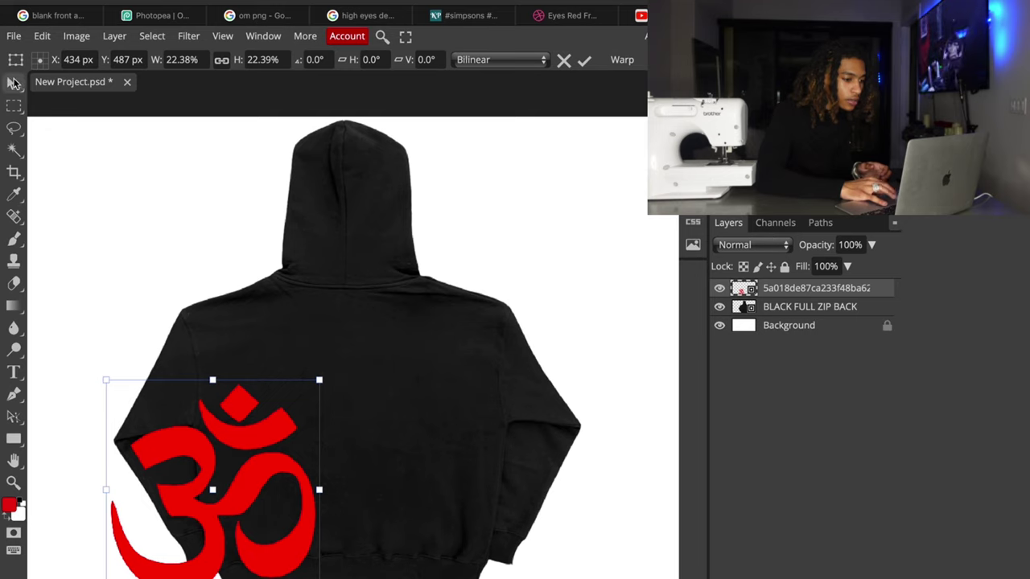
left_click(13, 83)
left_click_drag(237, 440, 366, 368)
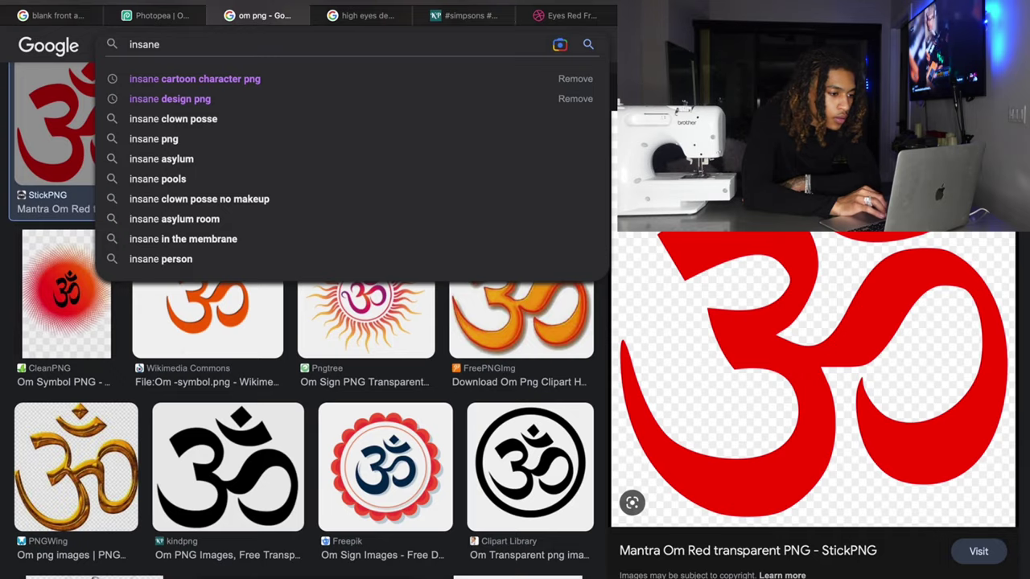
Search Google Images for "insane png" and save Wikipedia's red Insanestamp.png picture to the Downloads folder.
type("png")
key("Return")
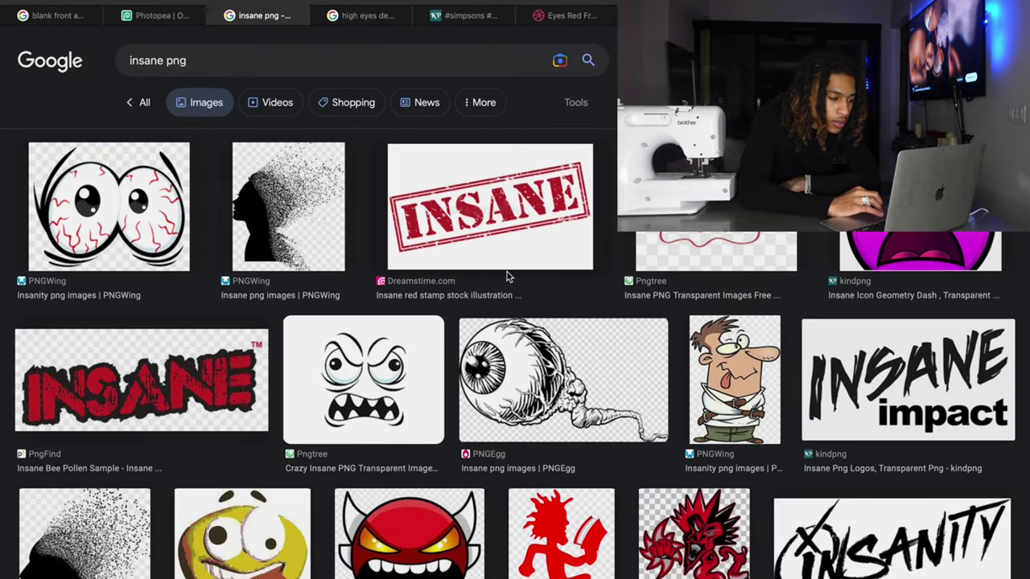
scroll(507, 272, "down", 3)
scroll(506, 274, "down", 2)
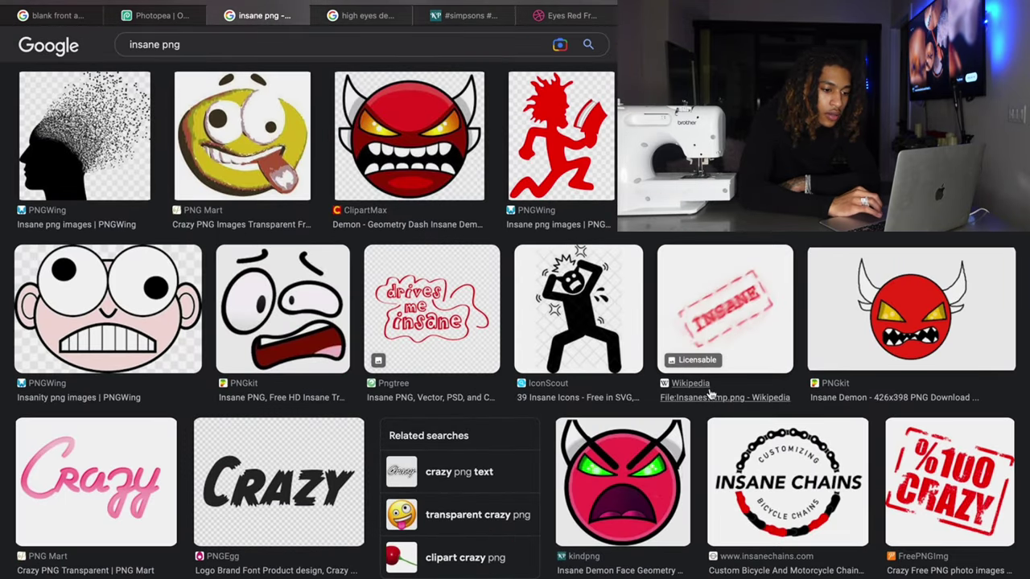
left_click(733, 326)
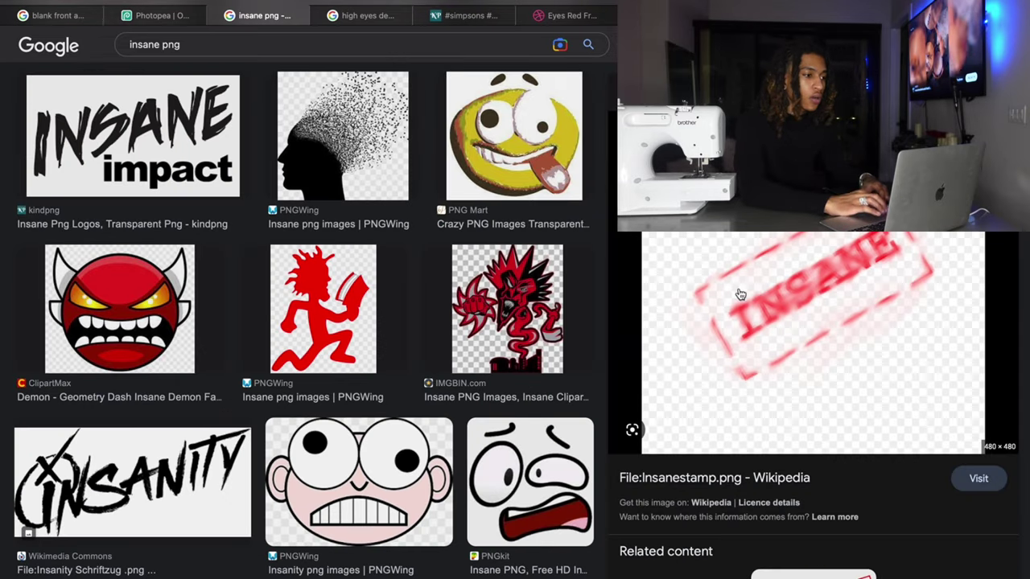
right_click(804, 272)
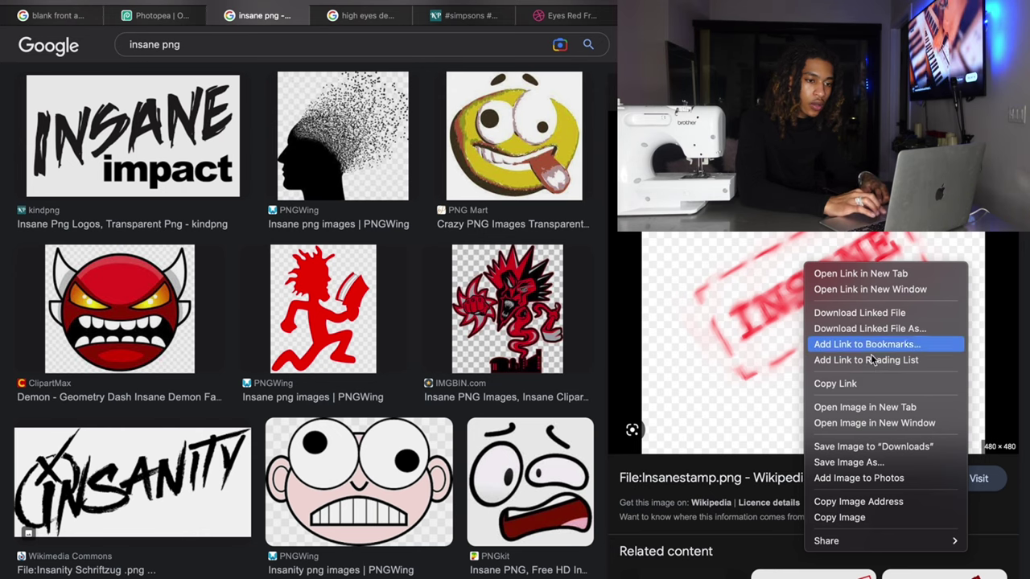
left_click(863, 450)
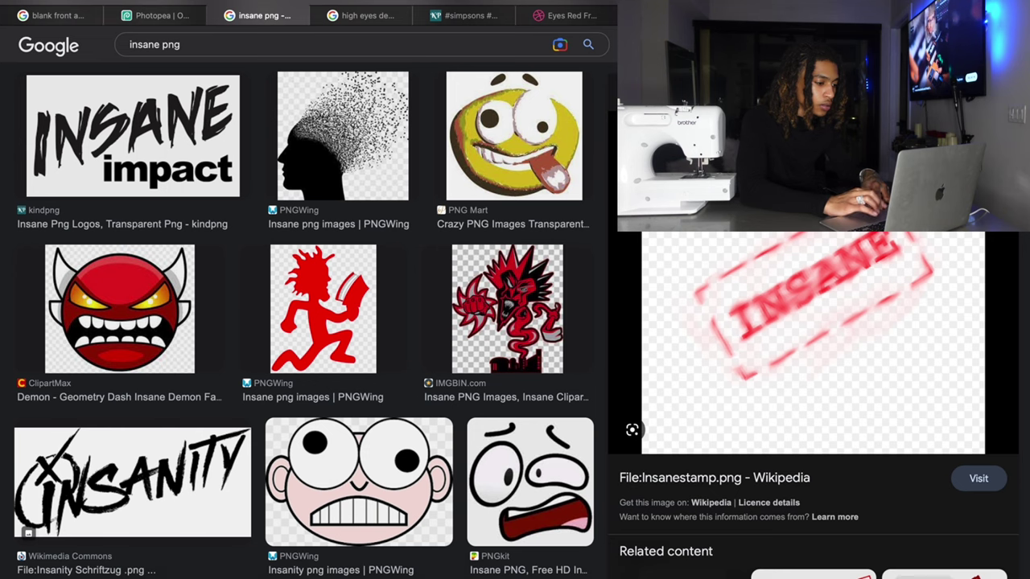
Switch back to the Photopea hoodie project and place Insanestamp.png from Downloads over the Om symbol.
key("super+shift+backslash")
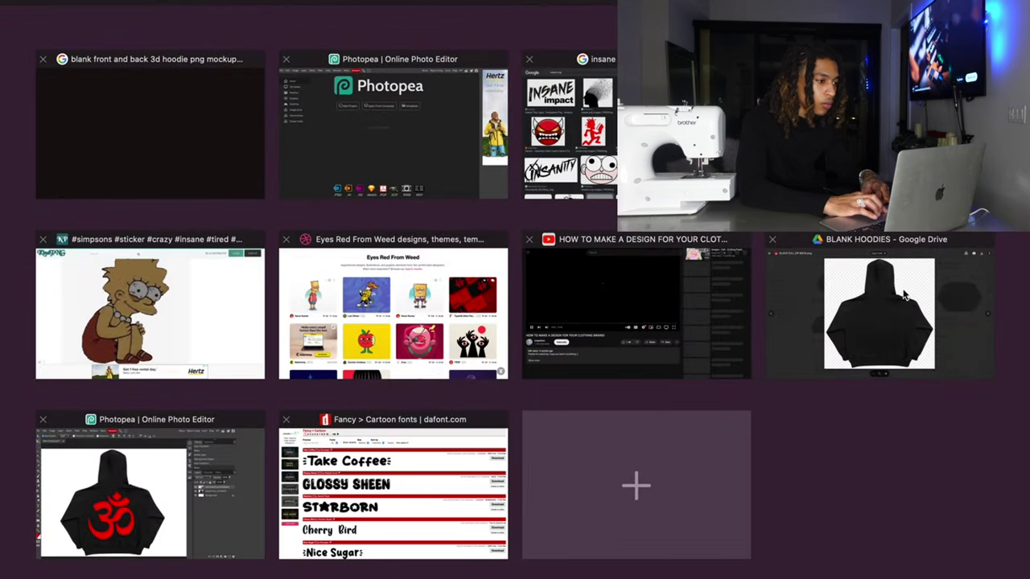
left_click(174, 522)
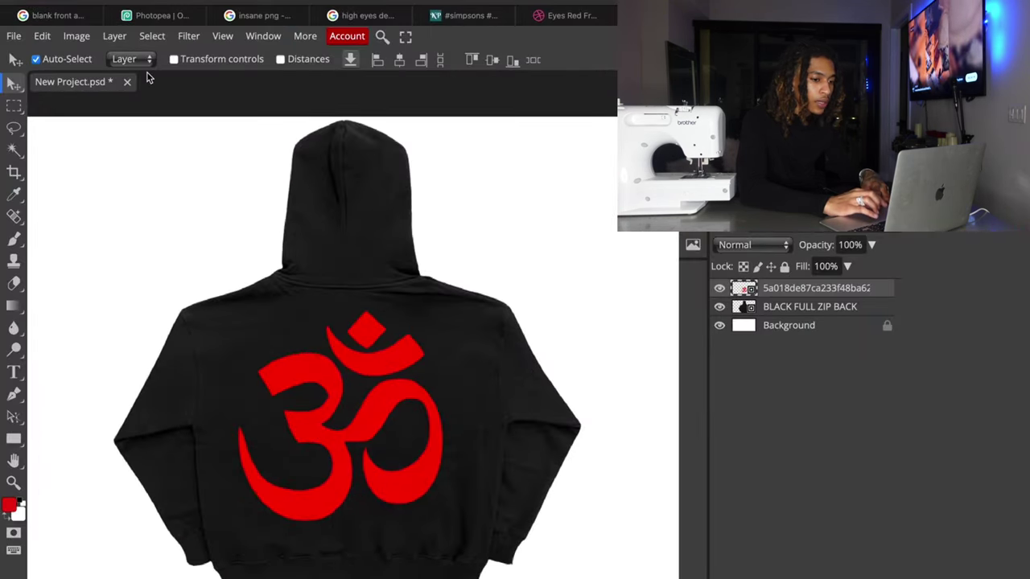
left_click(14, 37)
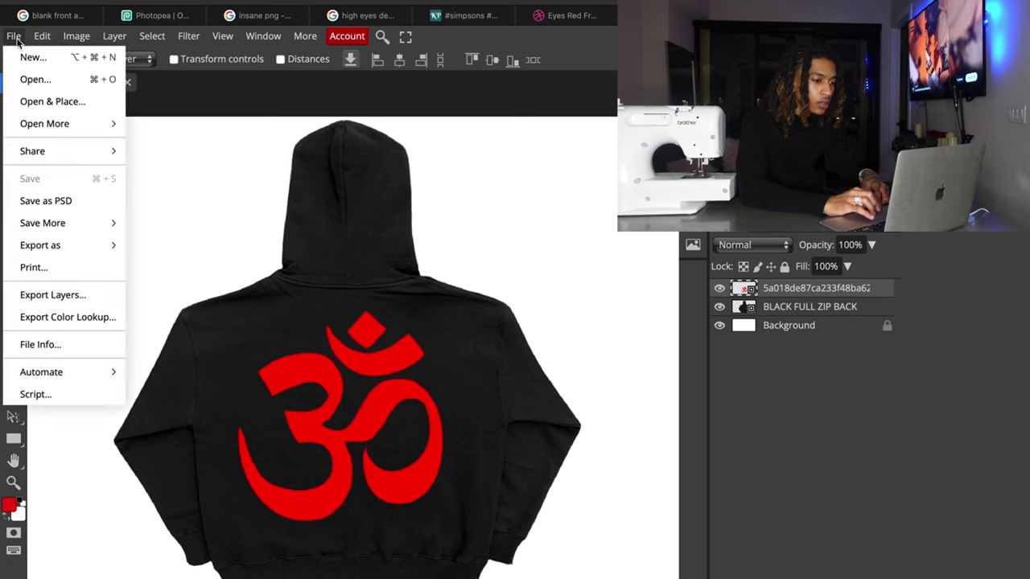
left_click(53, 101)
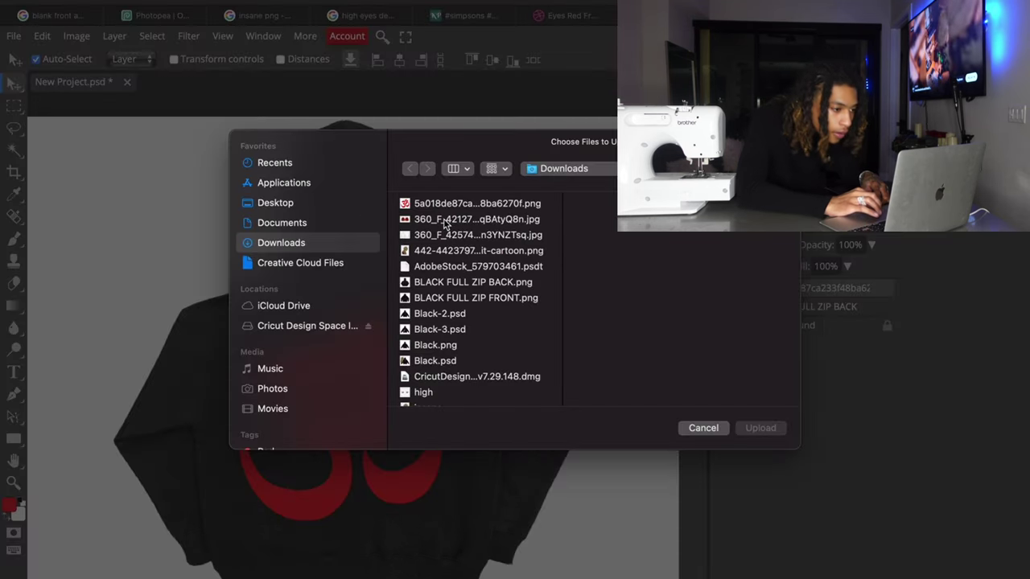
scroll(464, 362, "down", 5)
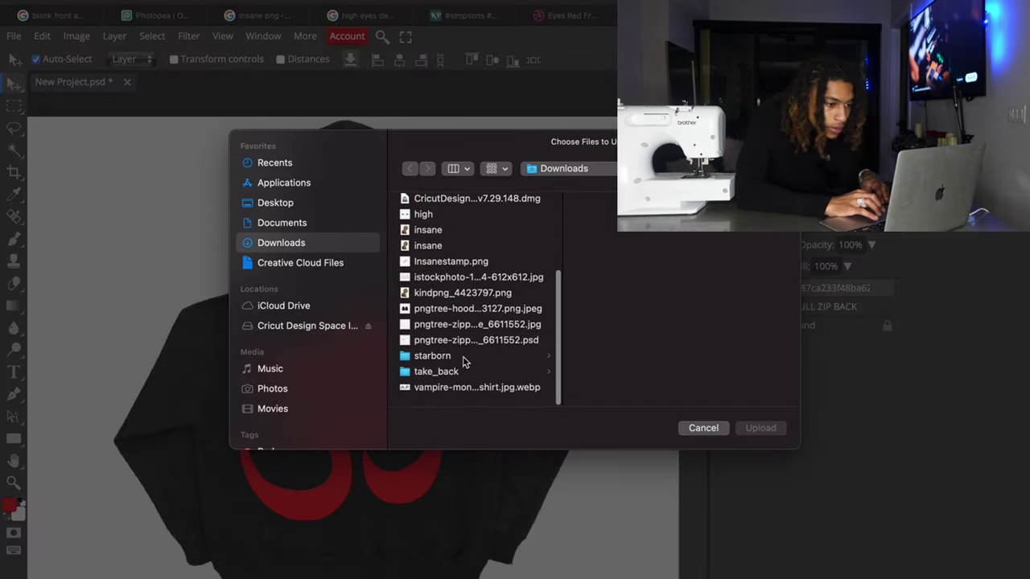
left_click(456, 270)
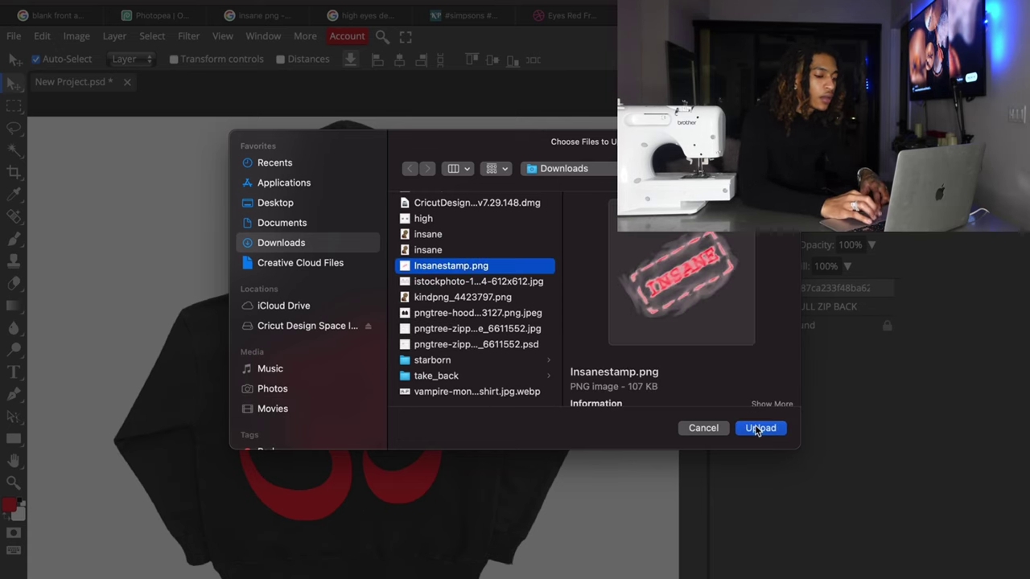
left_click(756, 428)
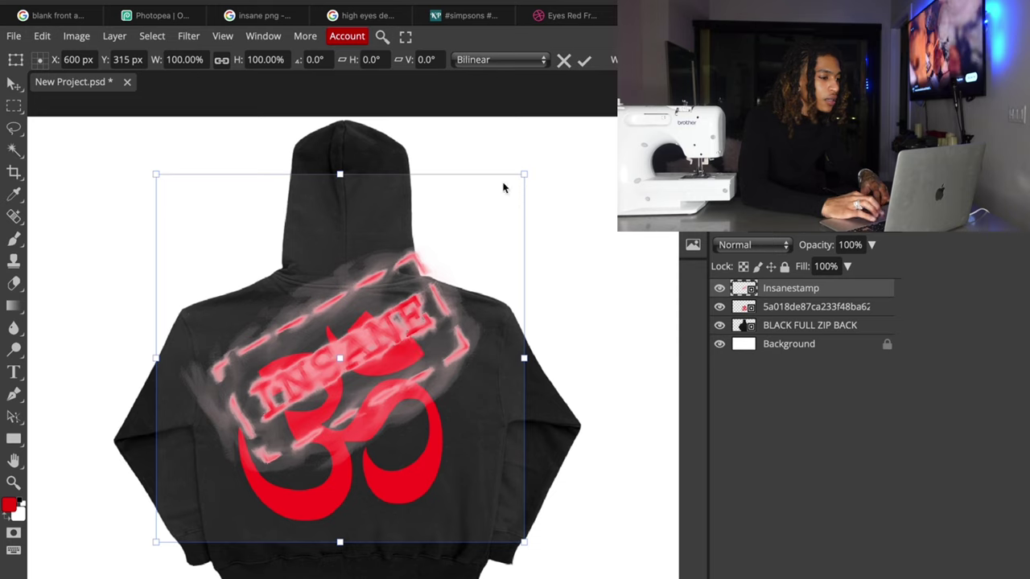
Shrink the INSANE stamp slightly and move it so that it sits centered across the red Om symbol.
left_click_drag(524, 175, 499, 218)
left_click(15, 92)
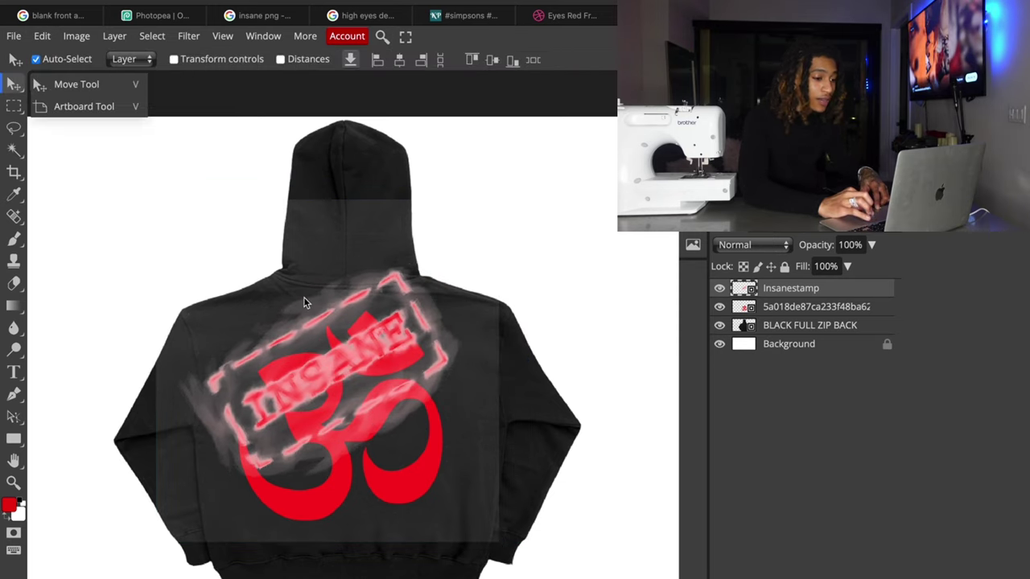
left_click_drag(350, 368, 370, 402)
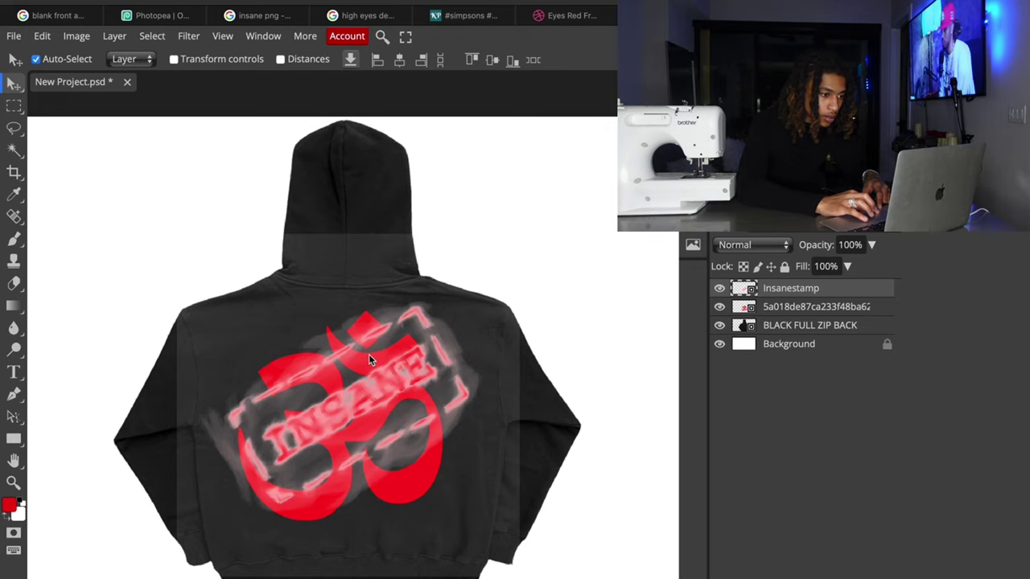
mouse_move(368, 354)
left_mouse_down()
mouse_move(417, 345)
mouse_move(446, 396)
mouse_move(402, 364)
mouse_move(366, 355)
left_mouse_up()
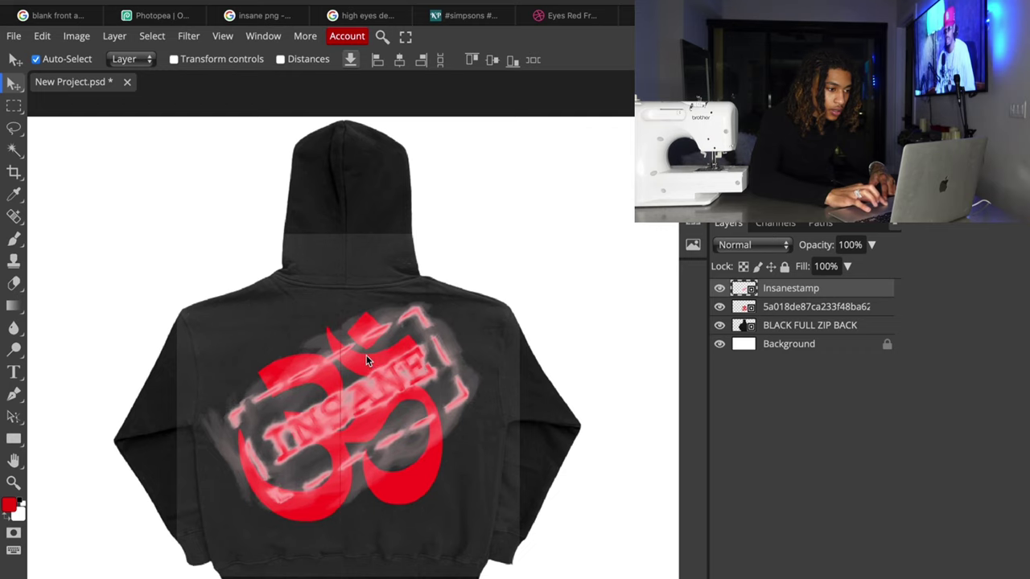
Nudge the hoodie back slightly and lock the position of the INSANE stamp layer.
mouse_move(469, 389)
left_mouse_down()
mouse_move(460, 367)
mouse_move(447, 379)
mouse_move(394, 373)
mouse_move(467, 377)
left_mouse_up()
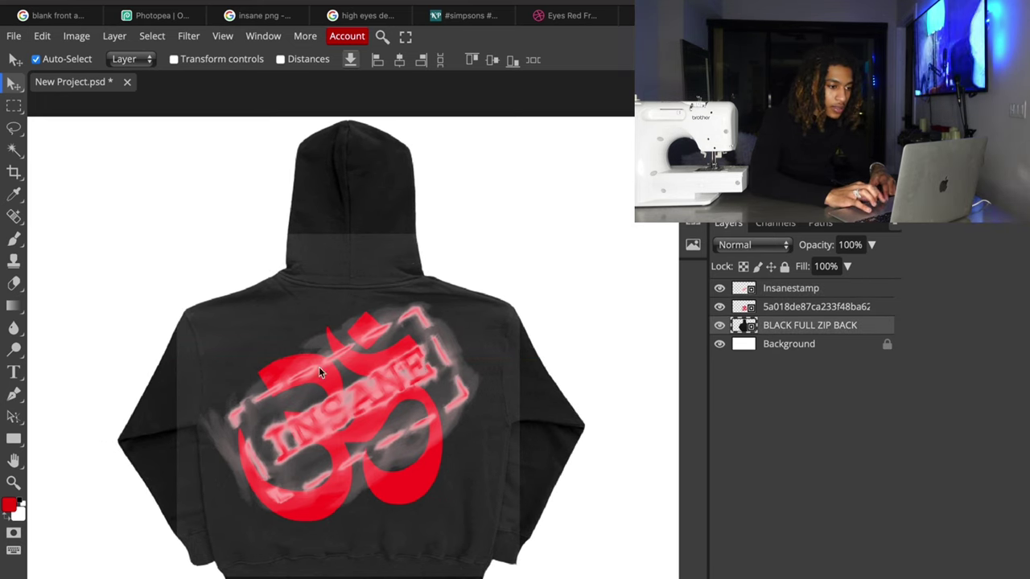
left_click(780, 289)
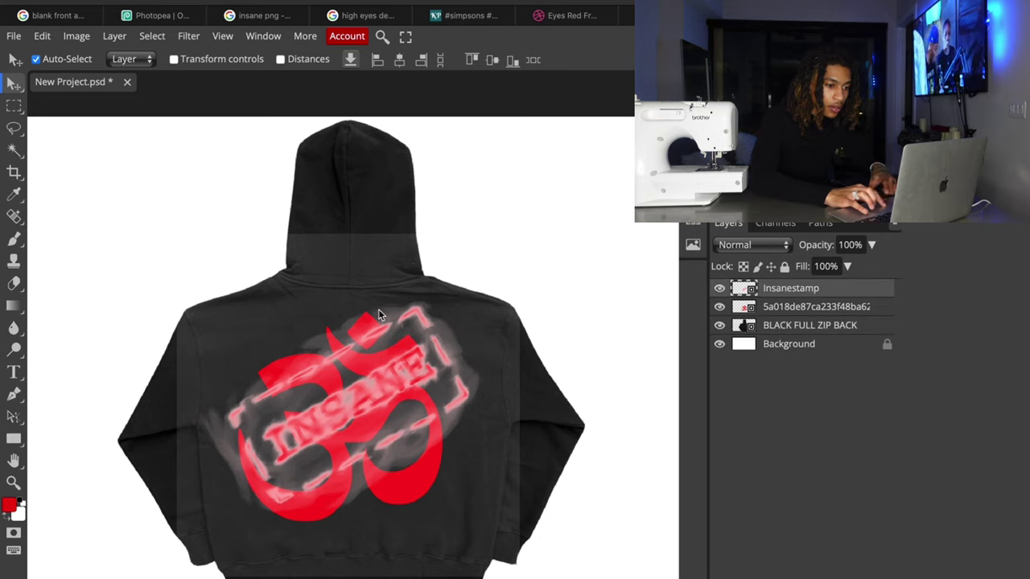
mouse_move(424, 331)
left_mouse_down()
mouse_move(450, 334)
mouse_move(424, 329)
left_mouse_up()
left_click(795, 325)
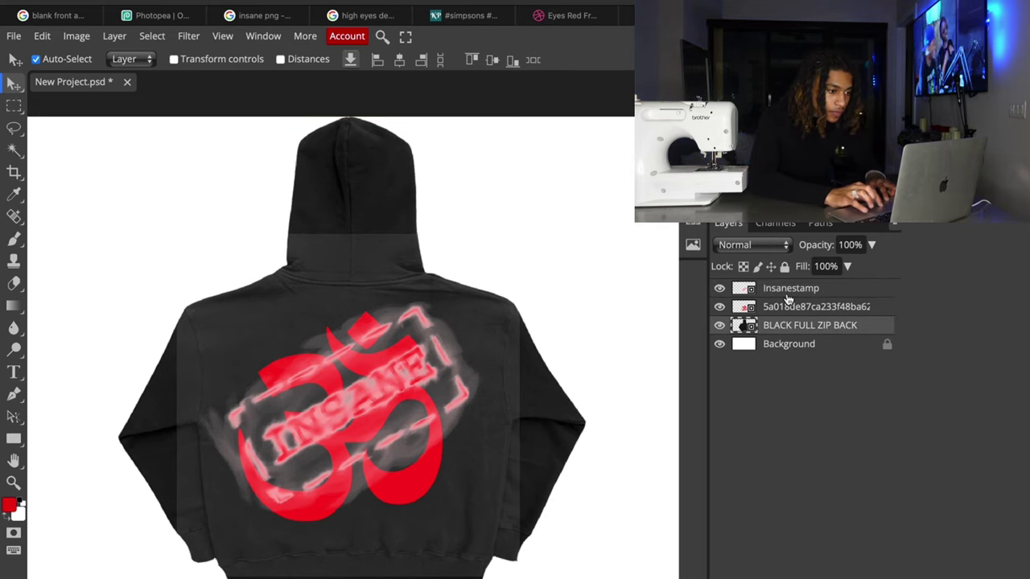
left_click(787, 293)
left_click(771, 266)
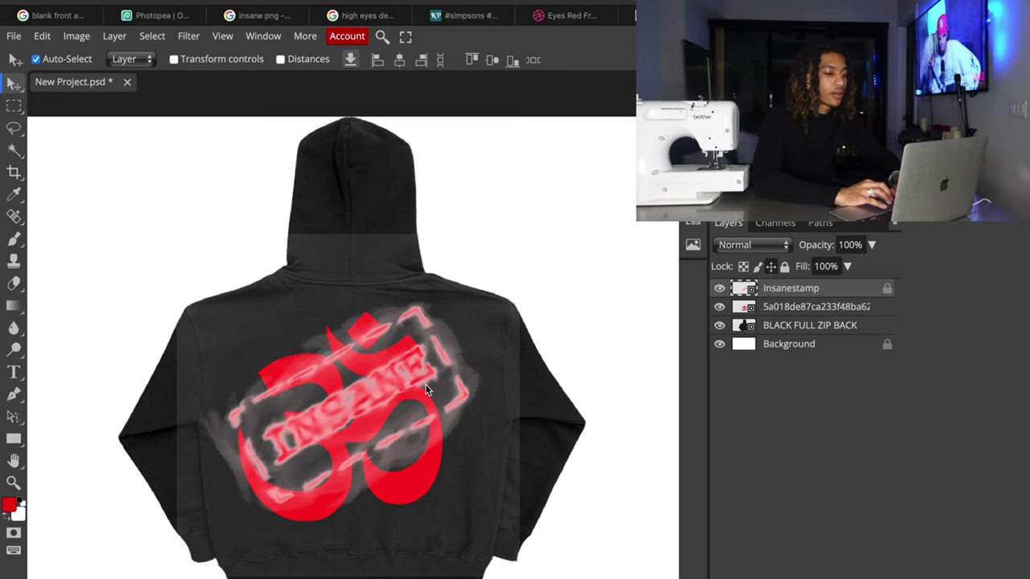
Move the red Om symbol off the hoodie past its left sleeve and scale the INSANE stamp to 112.71%.
left_click_drag(426, 391, 97, 362)
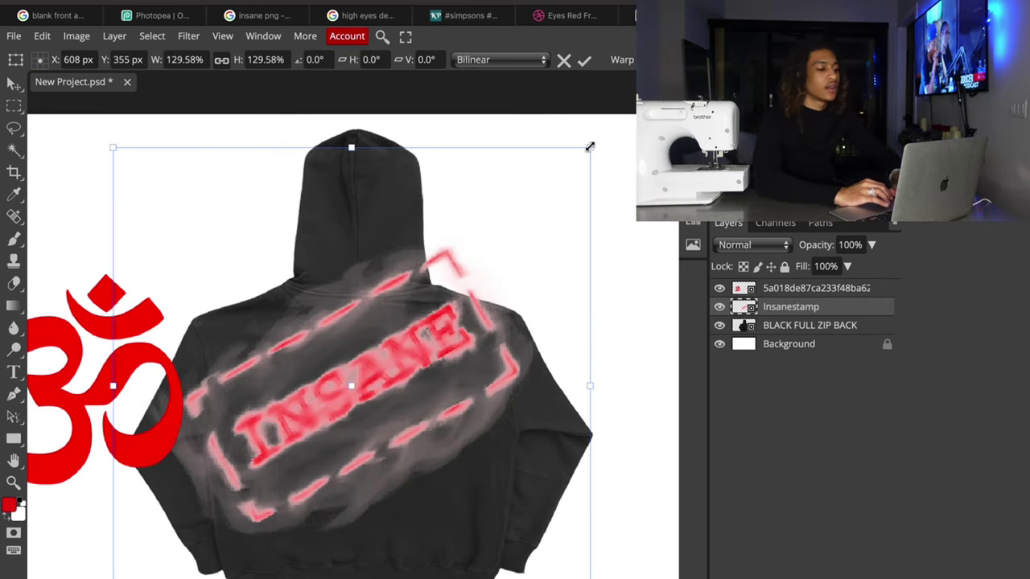
left_click_drag(589, 147, 529, 246)
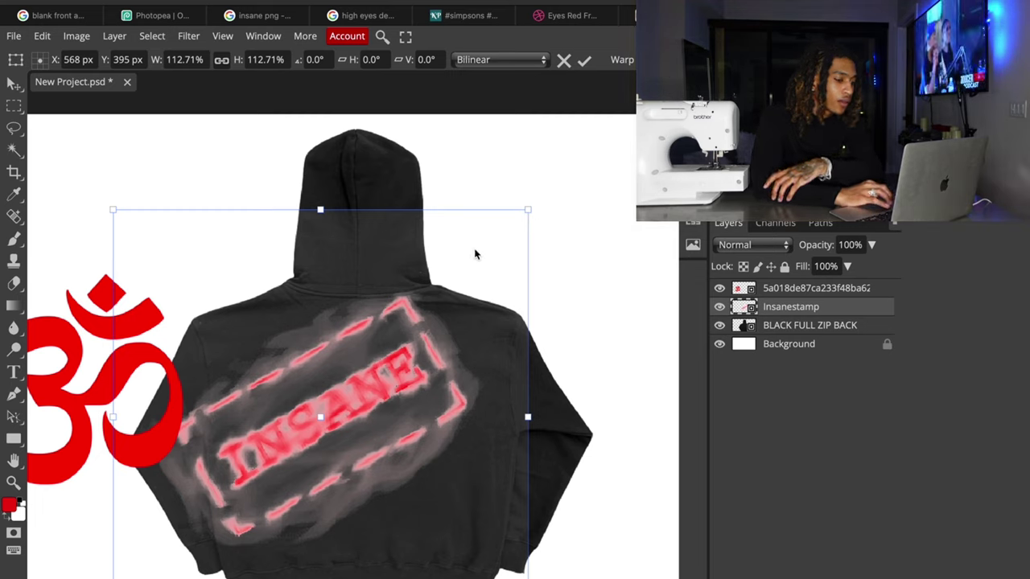
left_click(585, 69)
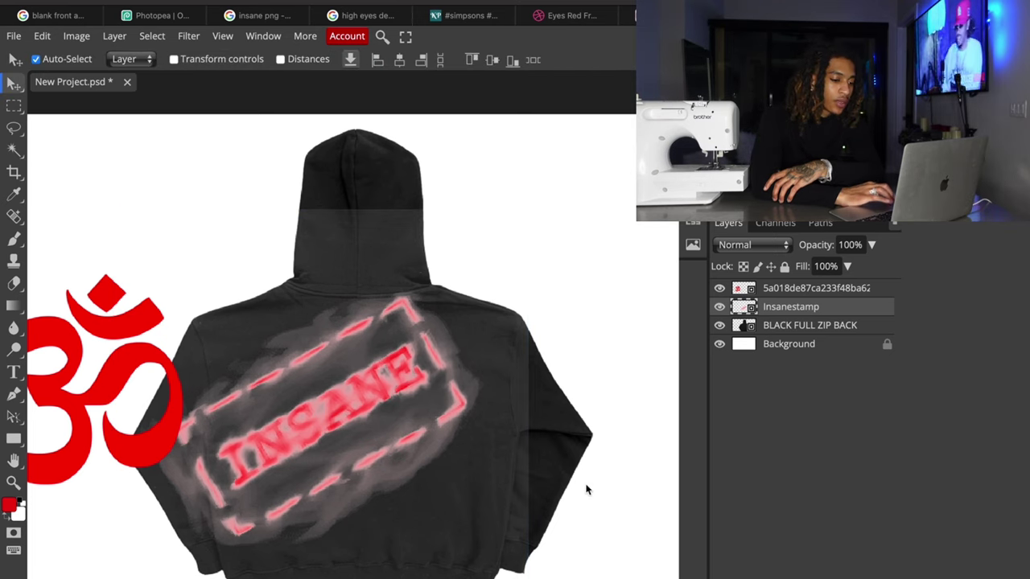
Return to the Google Images results for "insane png" and browse the related content of Insanestamp.png.
mouse_move(644, 575)
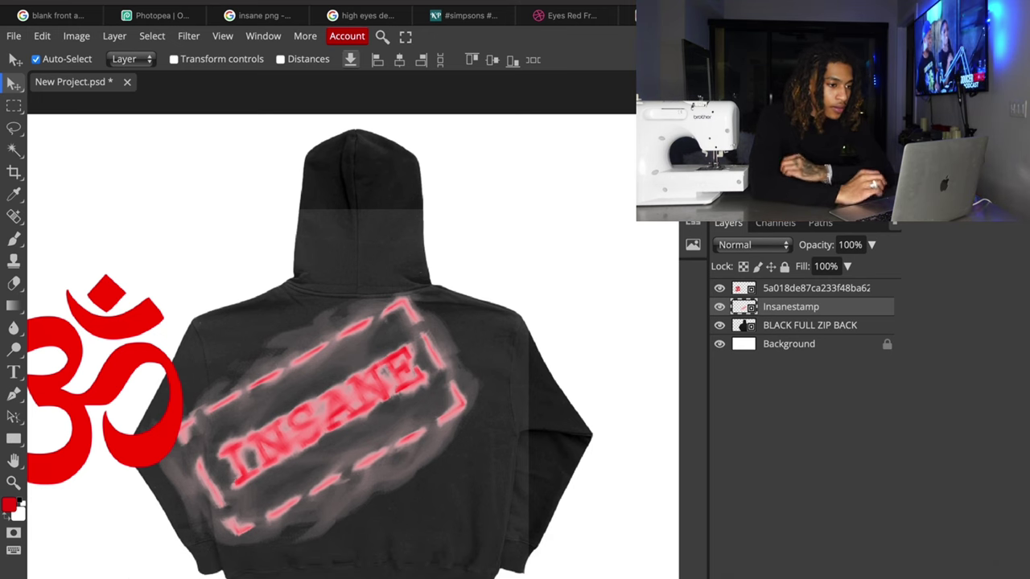
key("super+shift+backslash")
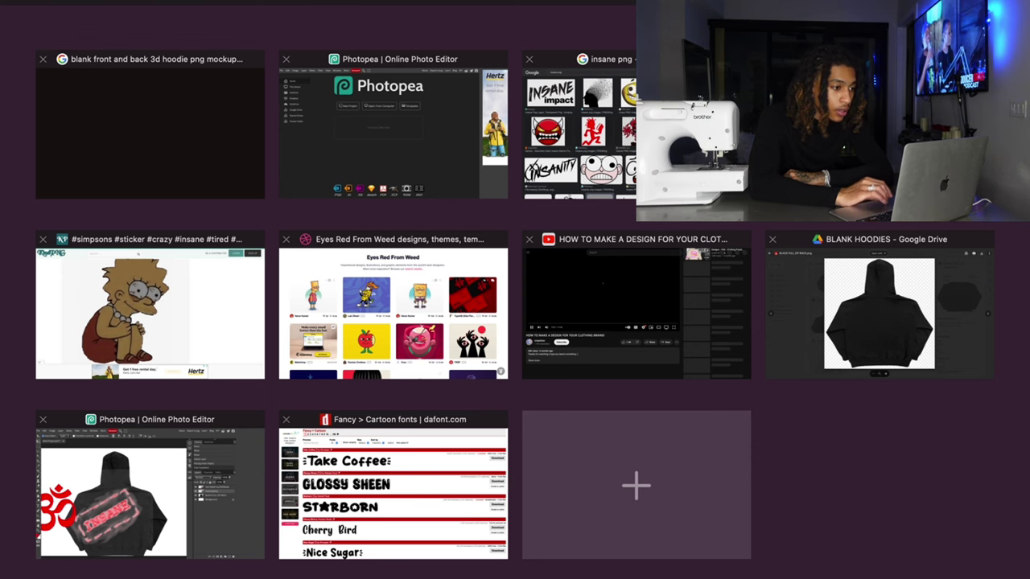
left_click(805, 129)
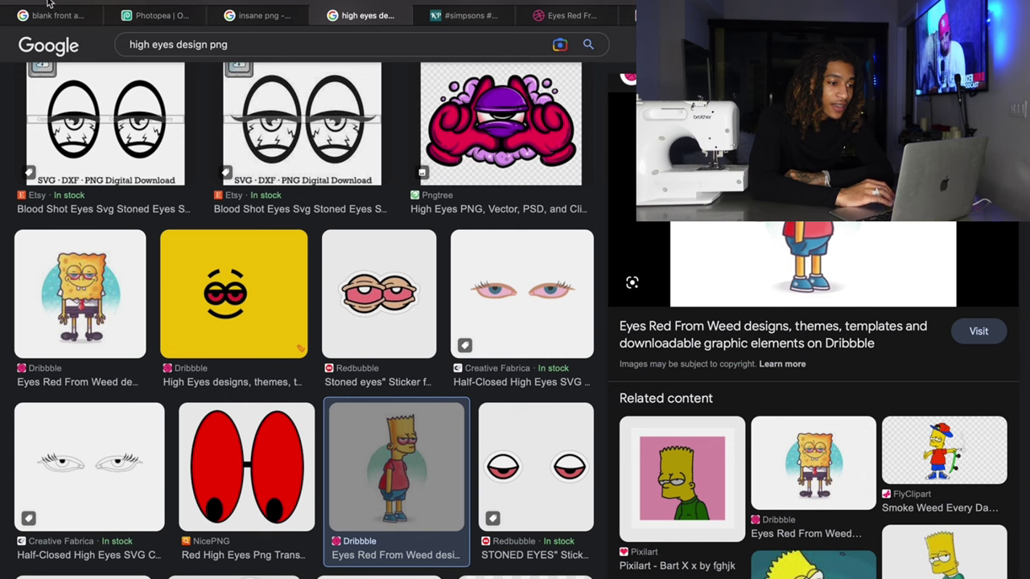
key("super+shift+backslash")
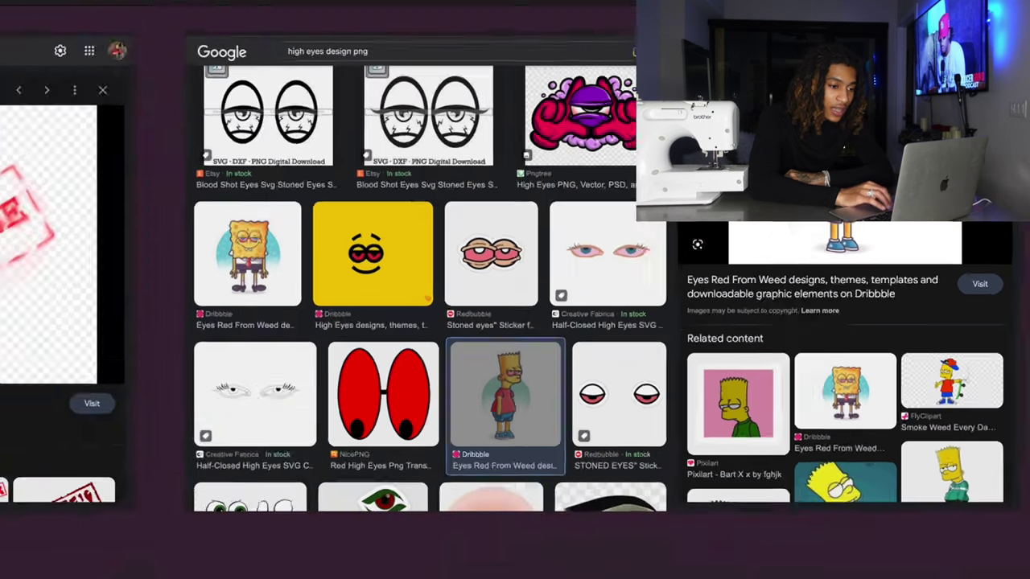
left_click(580, 133)
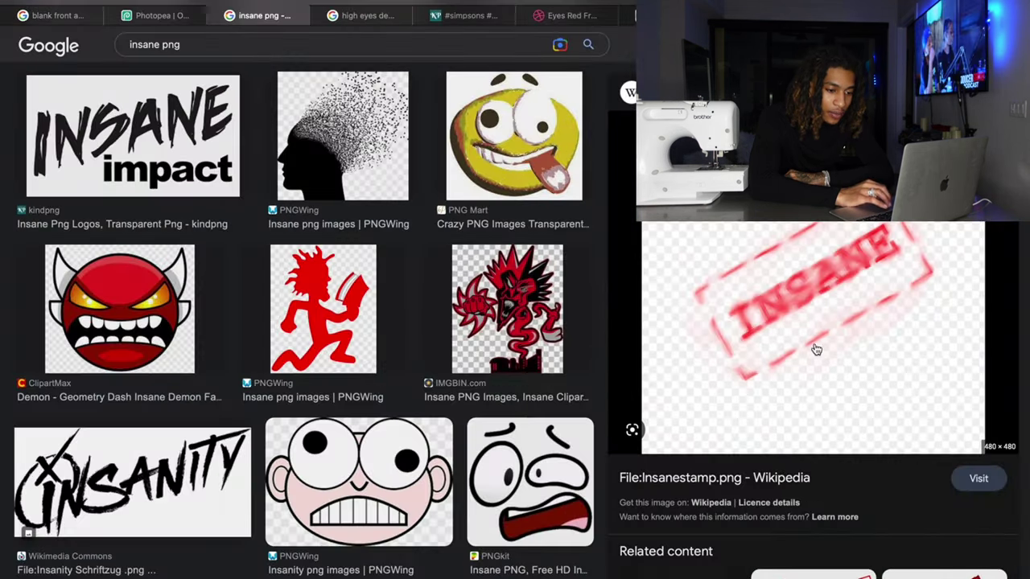
scroll(828, 304, "down", 3)
scroll(828, 304, "down", 3)
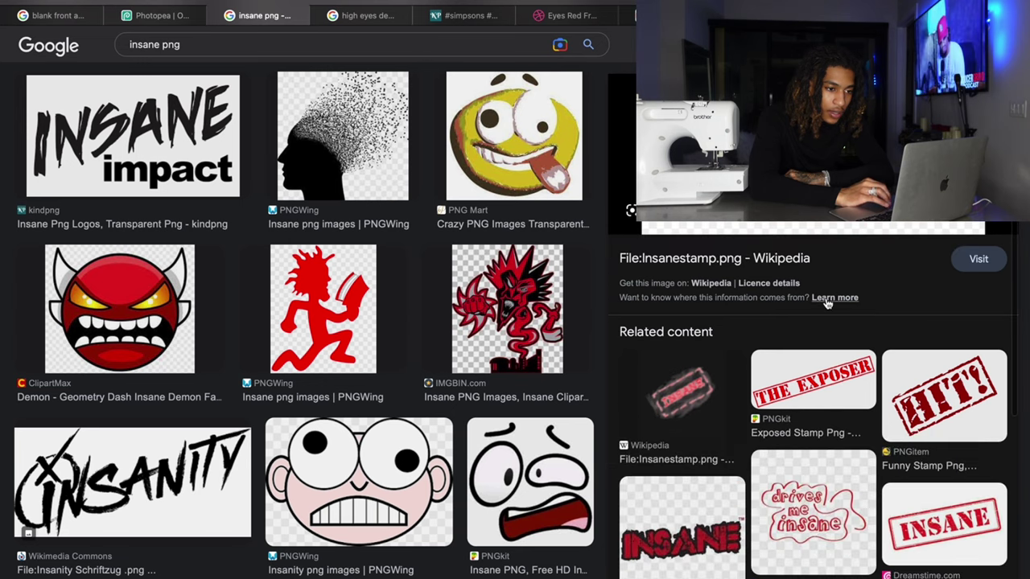